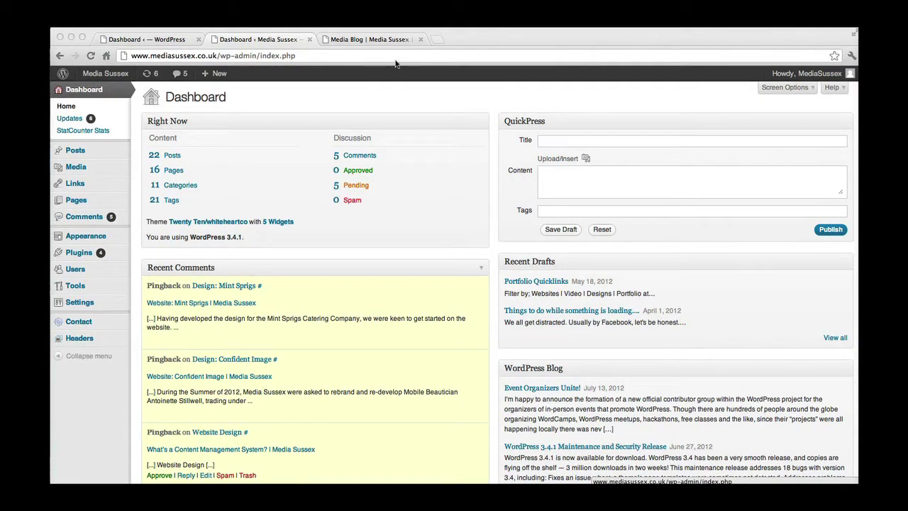
# - Bring up the Media Blog tab and scroll through its list of posts
pyautogui.click(383, 41)
pyautogui.click(383, 40)
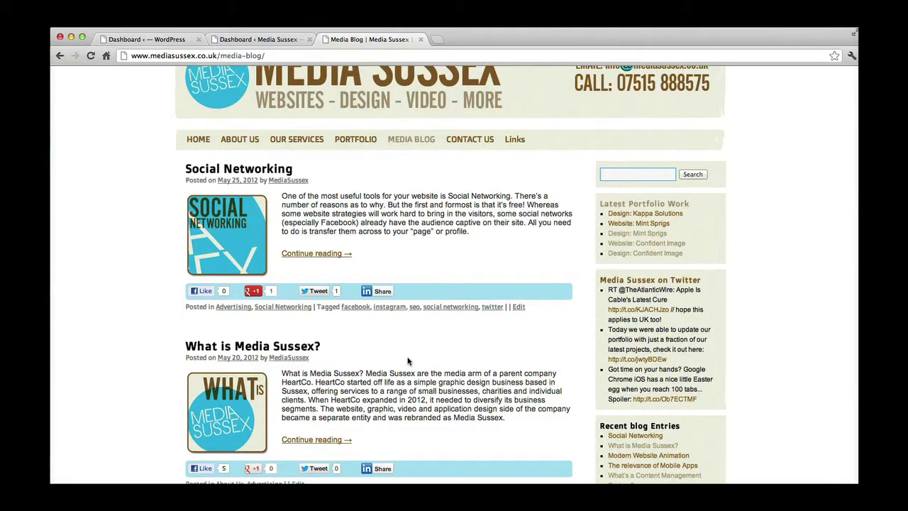
pyautogui.scroll(-2, 408, 362)
pyautogui.scroll(3, 408, 361)
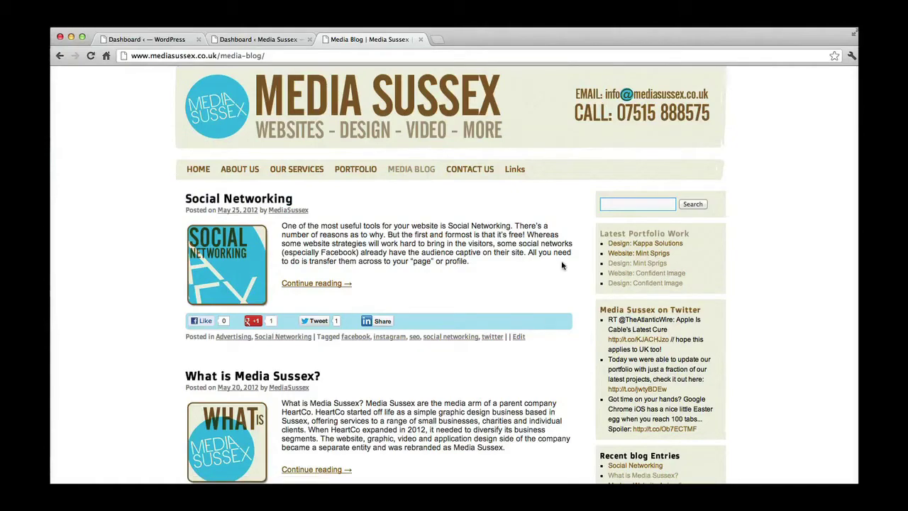
pyautogui.scroll(-5, 186, 187)
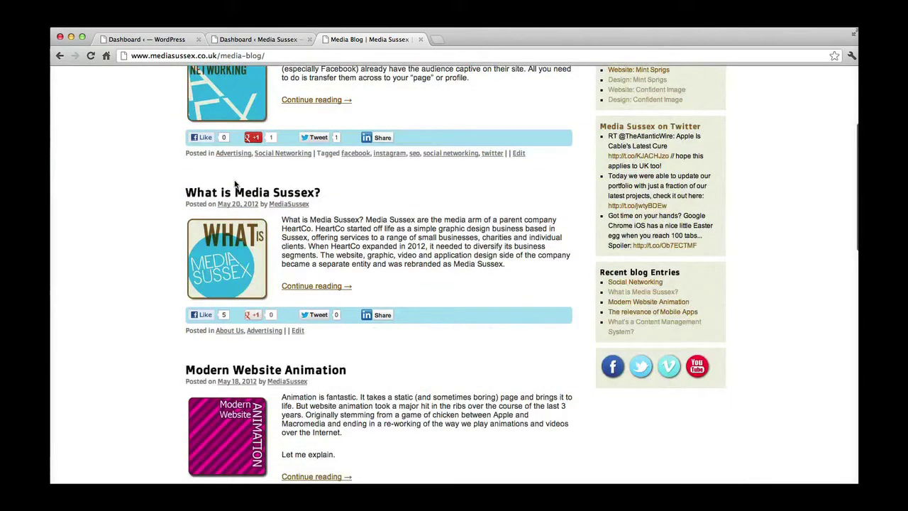
pyautogui.scroll(5, 235, 184)
# - Open the Social Networking post and scroll through it
pyautogui.click(228, 199)
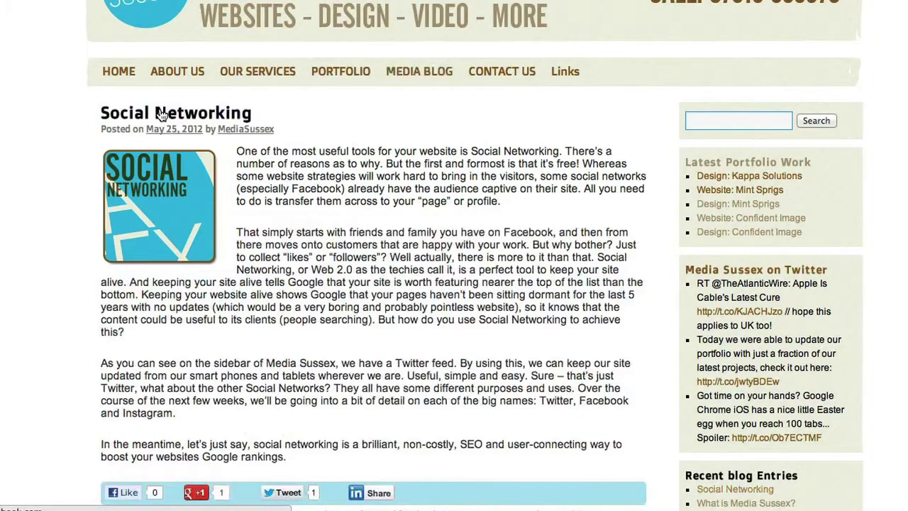
pyautogui.scroll(-3, 228, 199)
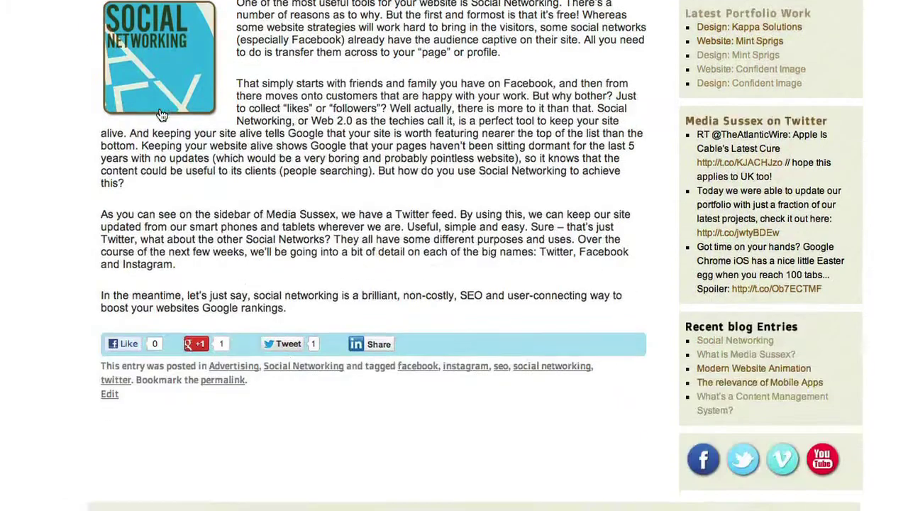
pyautogui.scroll(4, 364, 248)
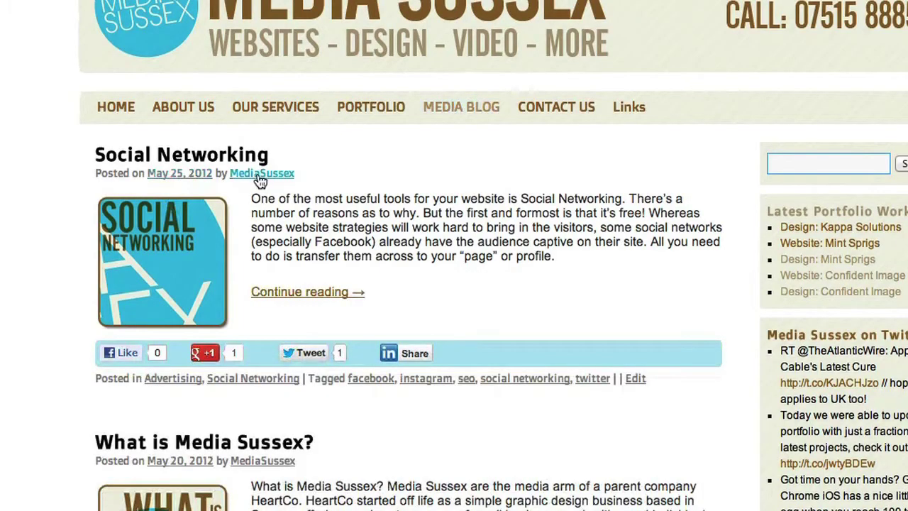
pyautogui.scroll(-4, 255, 178)
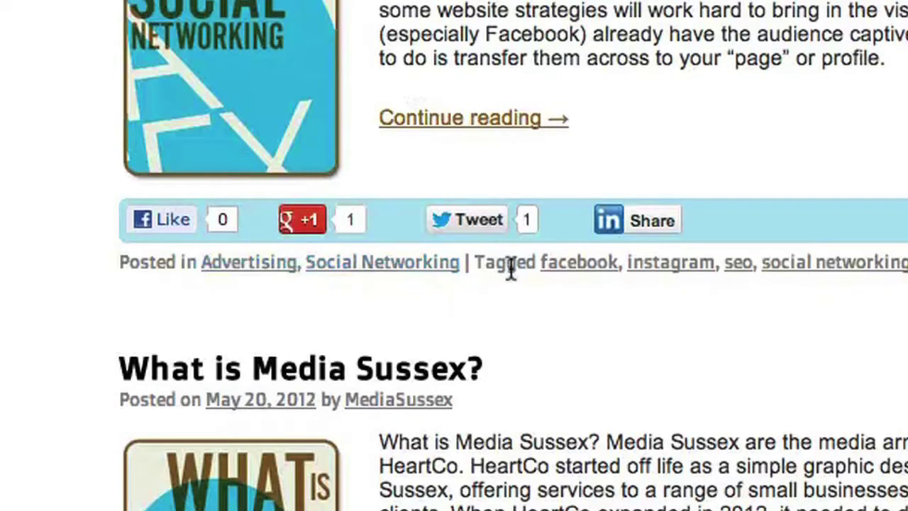
pyautogui.scroll(-10, 889, 387)
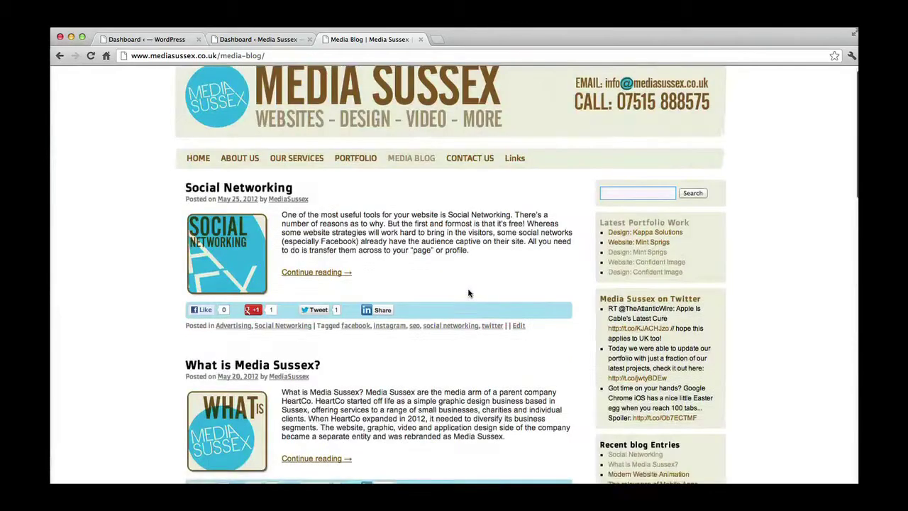
pyautogui.scroll(1, 468, 293)
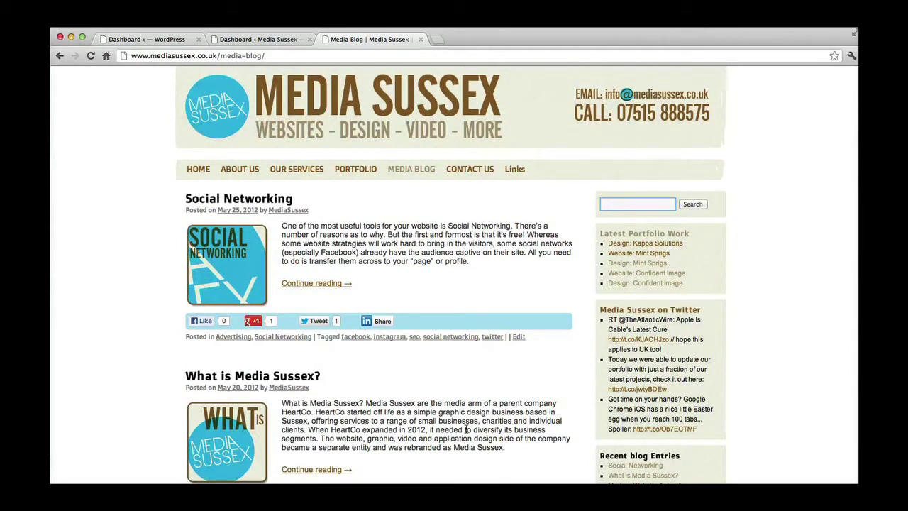
# - From the Dashboard, open Posts > All Posts showing all 24 posts
pyautogui.click(282, 41)
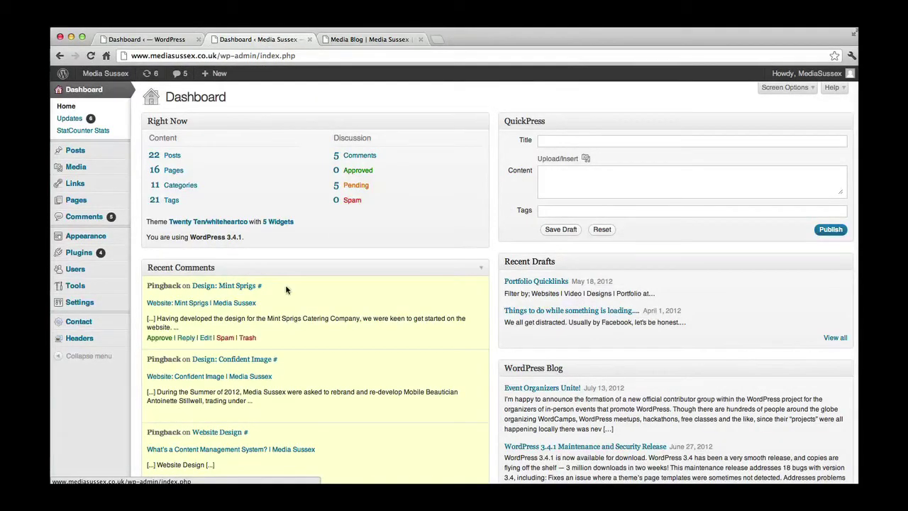
pyautogui.moveTo(87, 155)
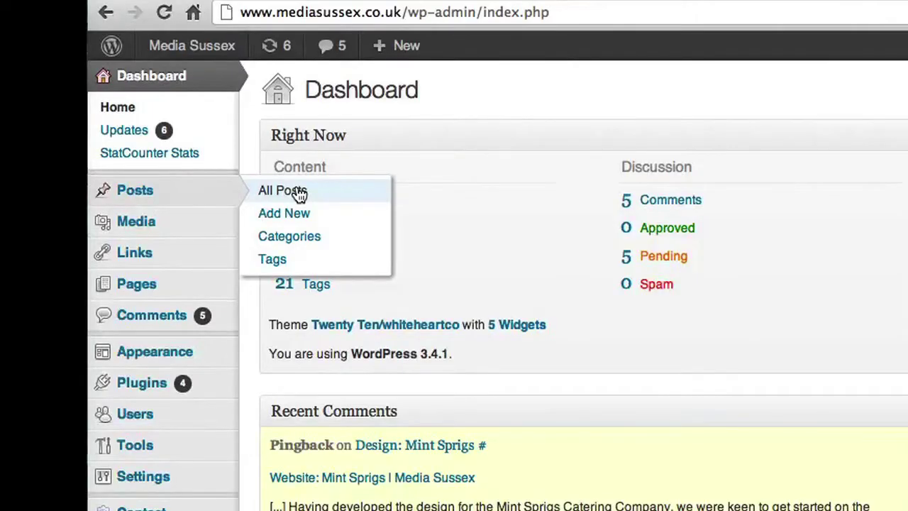
pyautogui.click(300, 194)
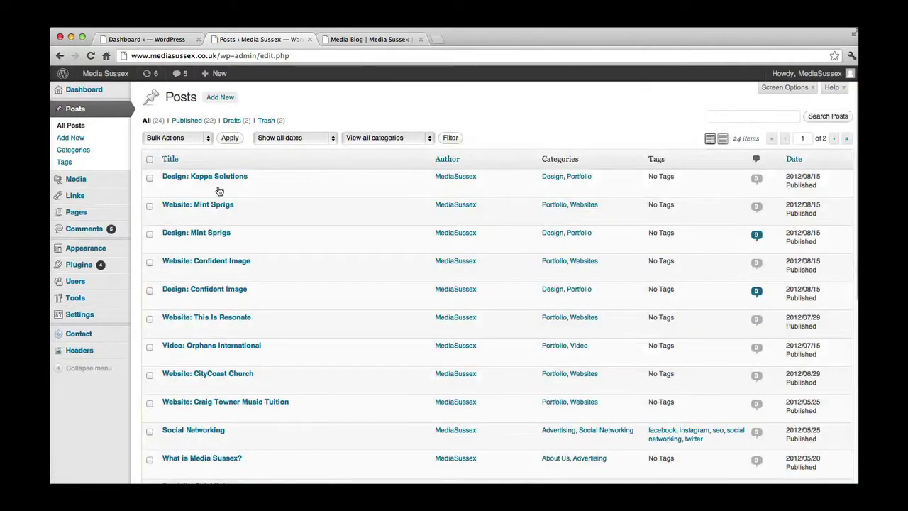
pyautogui.scroll(-10, 219, 191)
pyautogui.scroll(10, 223, 193)
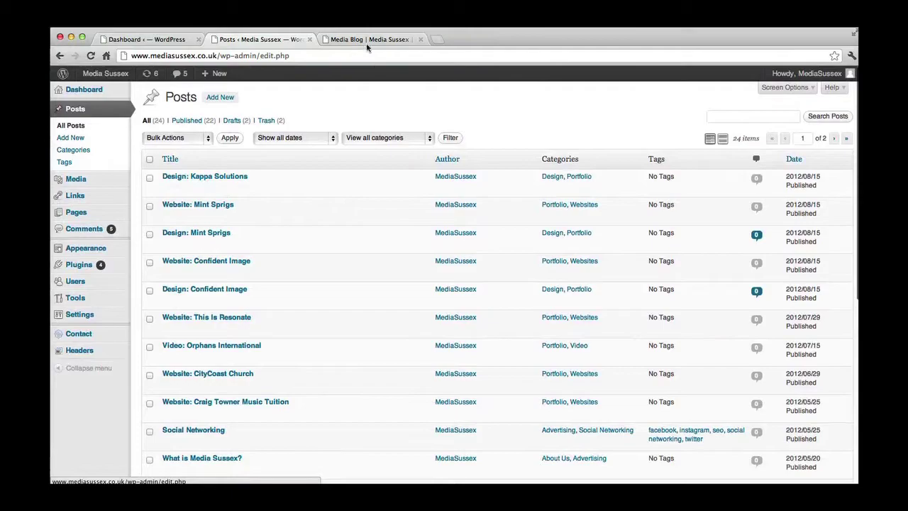
# - Glance over the live blog page, then return to the admin Posts list
pyautogui.click(367, 42)
pyautogui.scroll(-10, 347, 230)
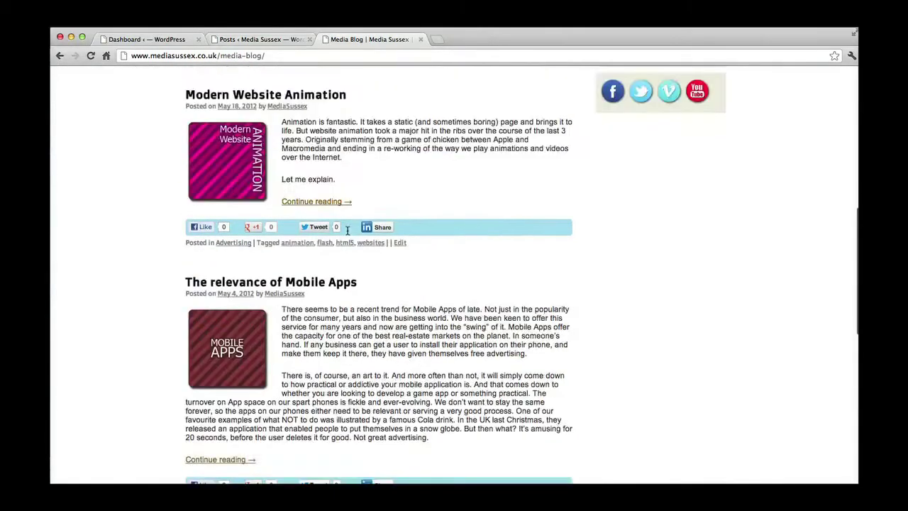
pyautogui.scroll(5, 347, 230)
pyautogui.scroll(-10, 347, 231)
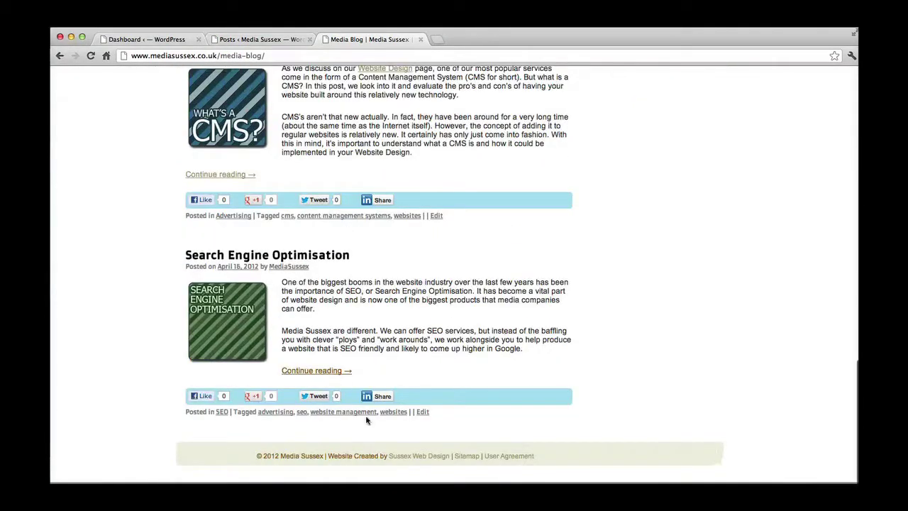
pyautogui.scroll(15, 402, 287)
pyautogui.hotkey('ctrl', 'shift', 'Tab')
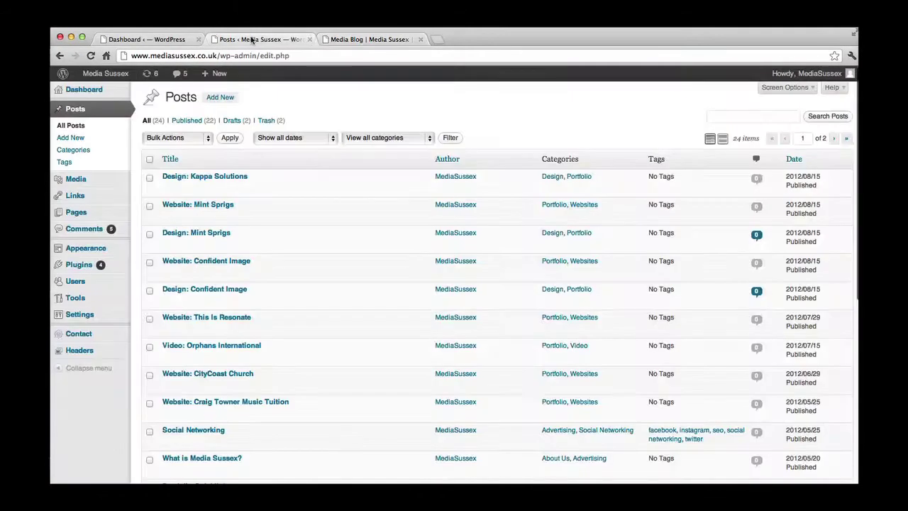
# - Start a new post titled 'This is a test', fixing the capitalisation typo
pyautogui.click(211, 101)
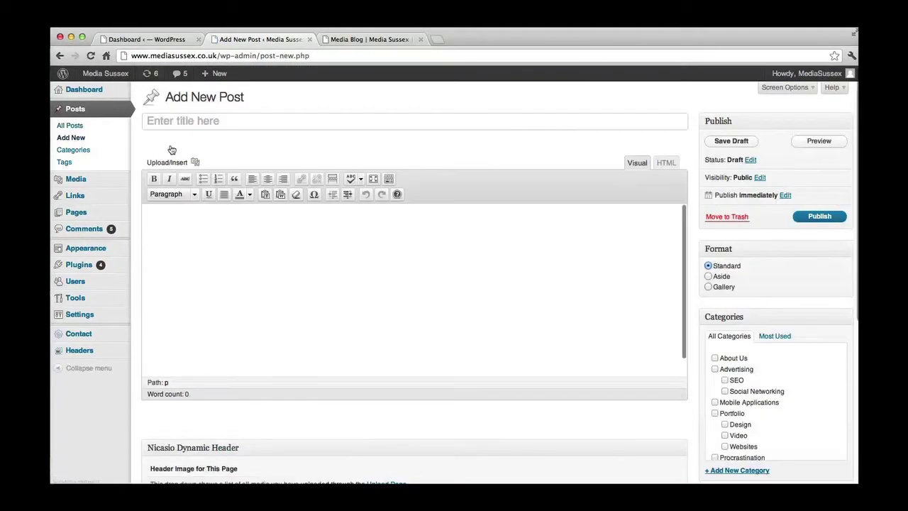
pyautogui.write('TH')
pyautogui.write('is is a ')
pyautogui.write('test')
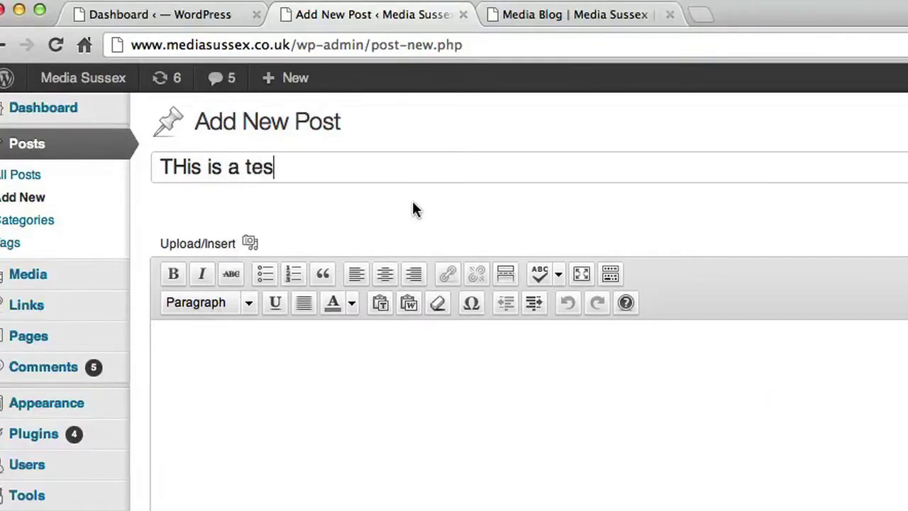
pyautogui.moveTo(171, 174); pyautogui.dragTo(188, 174)
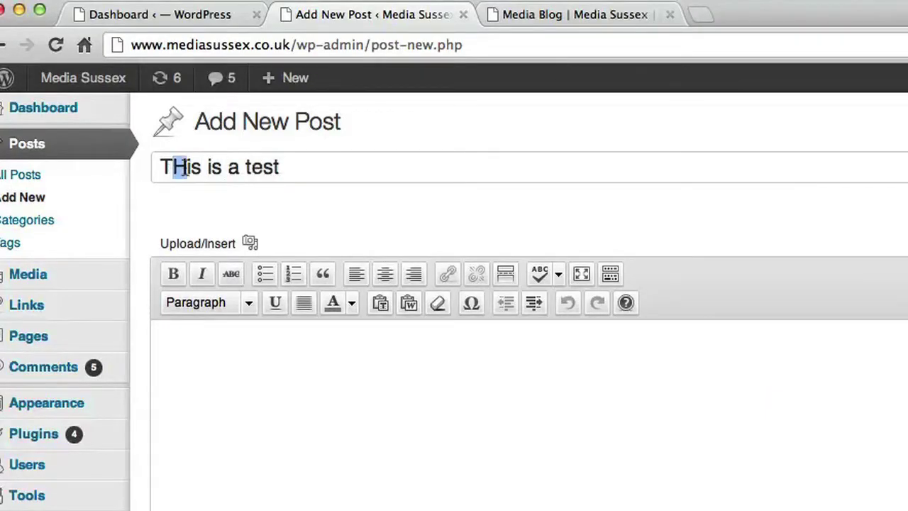
pyautogui.write('h')
# - Write the body text 'Hello everyone! I'm on Youtube!!'
pyautogui.click(233, 392)
pyautogui.write('Hello everyone! I')
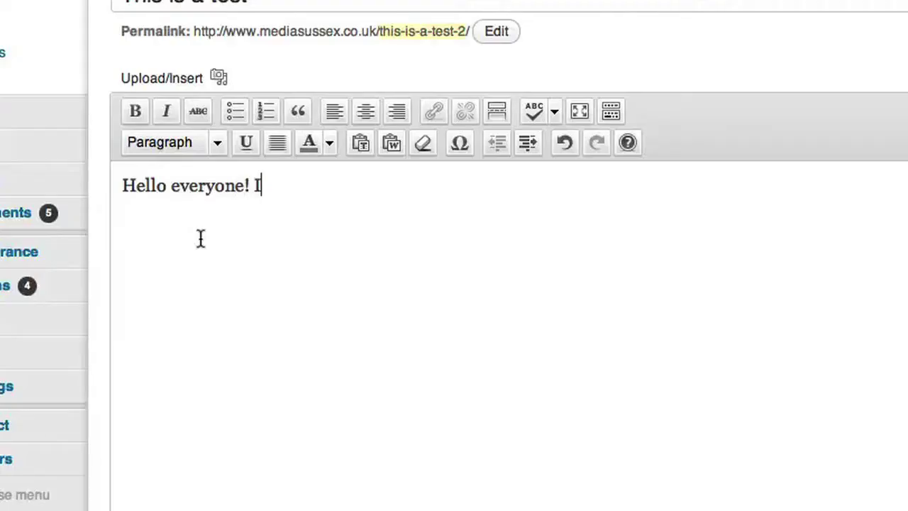
pyautogui.write(';m')
pyautogui.press('BackSpace')
pyautogui.press('BackSpace')
pyautogui.press('BackSpace')
pyautogui.write("'m on Youtube!!")
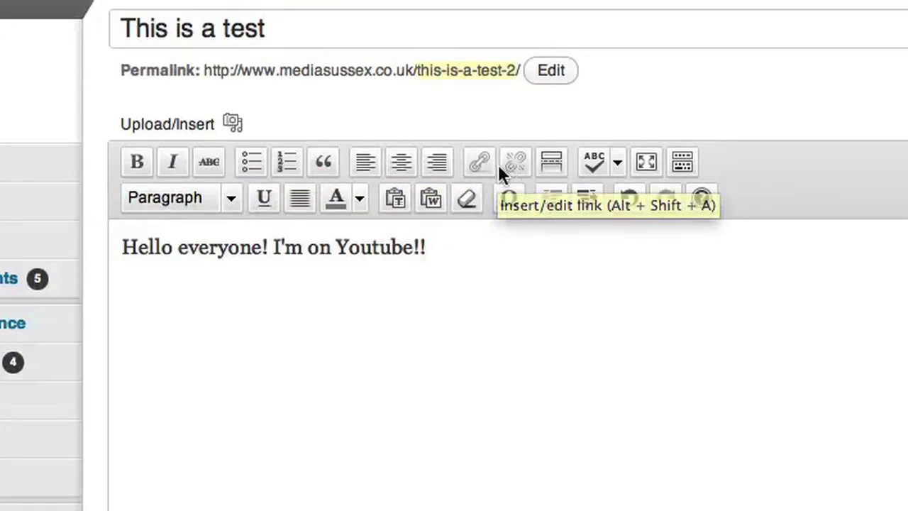
# - Link the word Youtube to the author's youtube.com channel address
pyautogui.moveTo(336, 249); pyautogui.dragTo(414, 249)
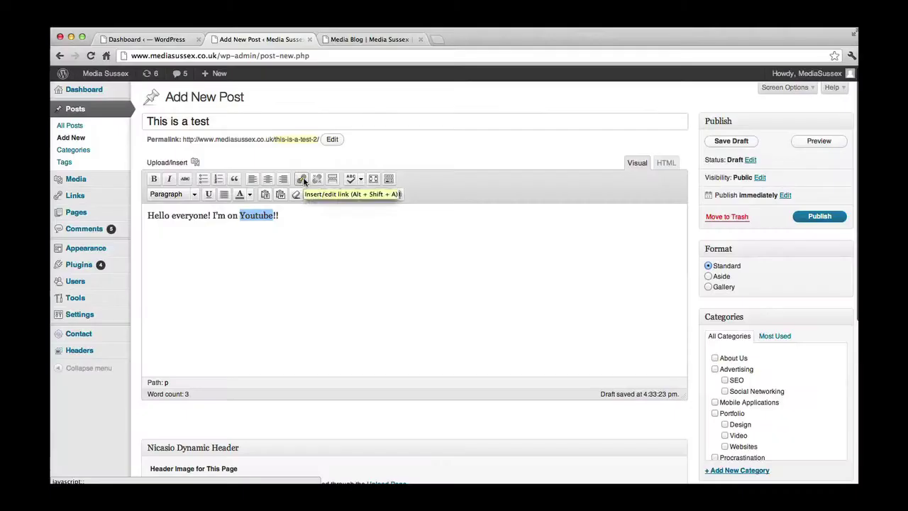
pyautogui.click(480, 161)
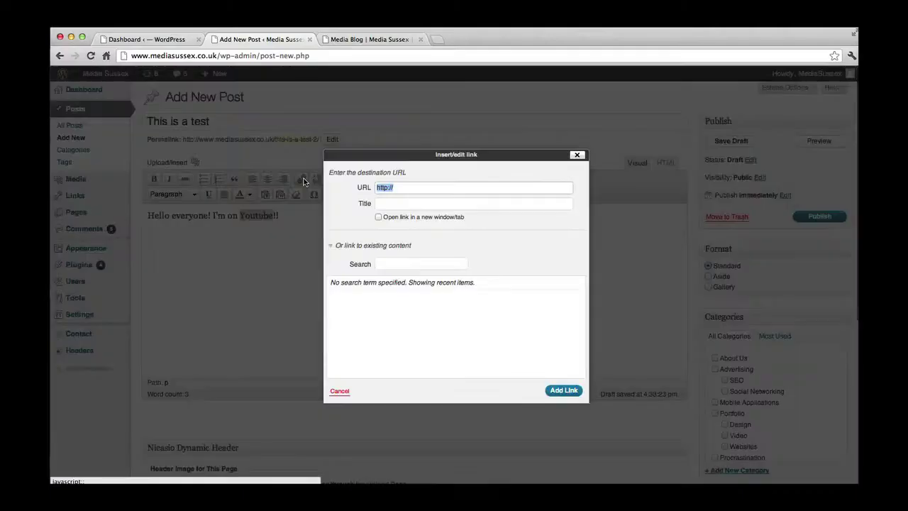
pyautogui.click(408, 187)
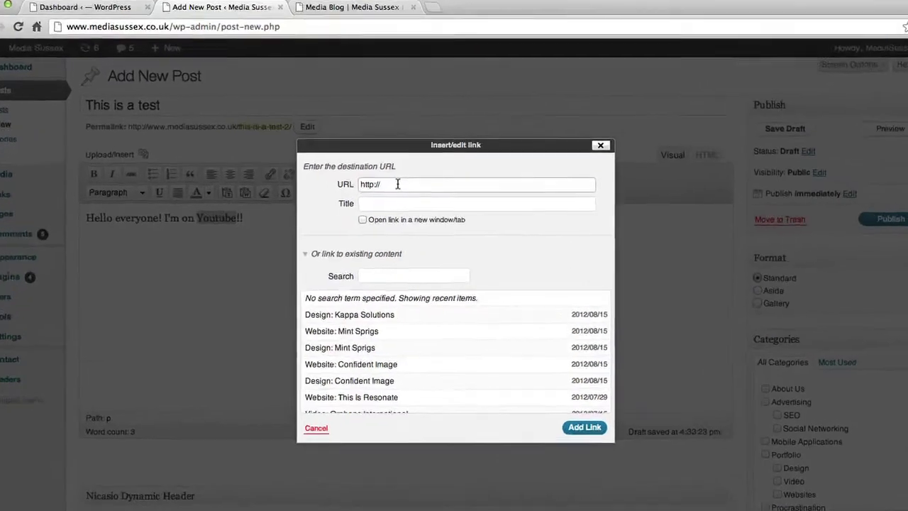
pyautogui.write('www')
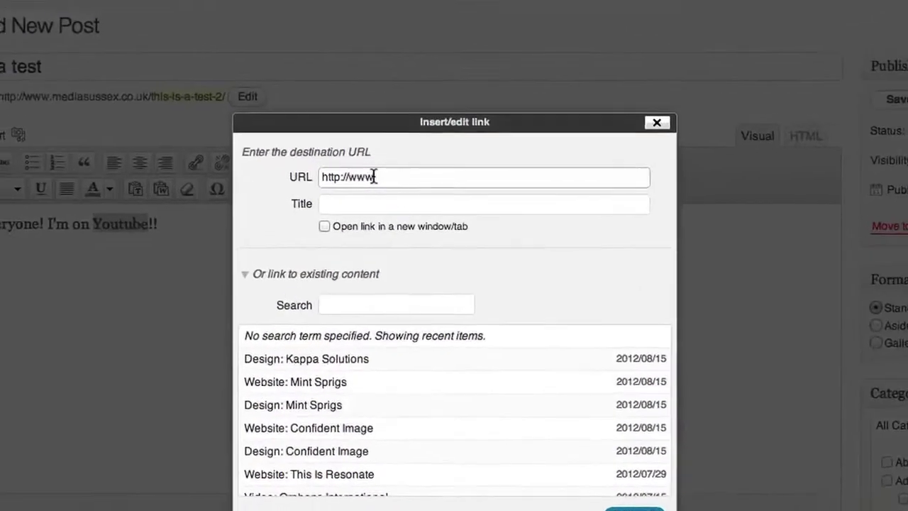
pyautogui.write('.youtu')
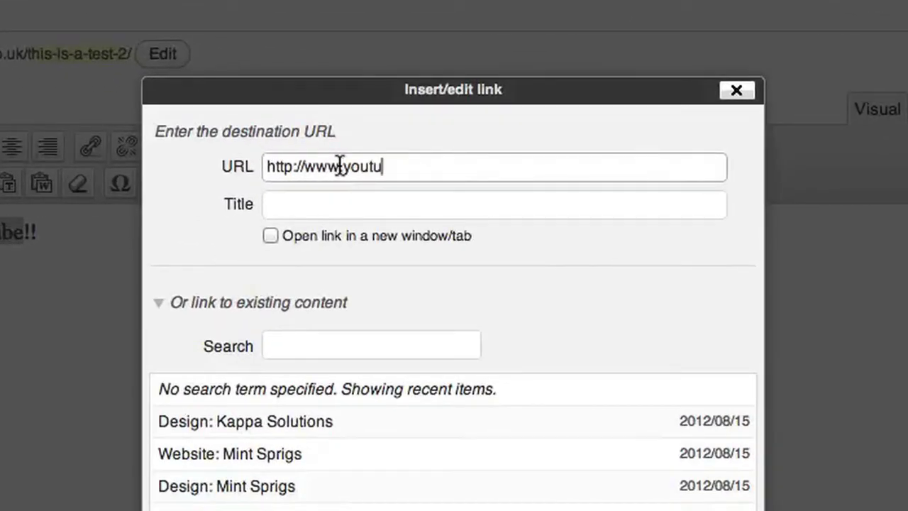
pyautogui.write('be.com')
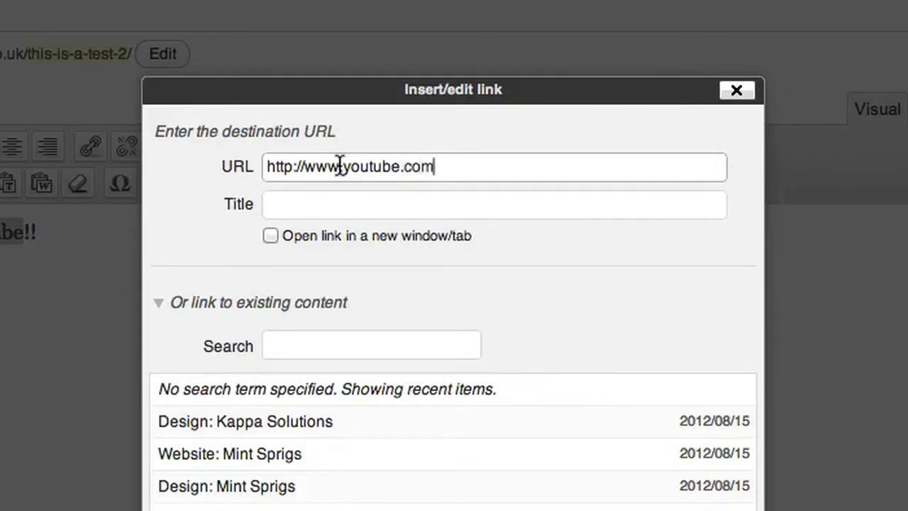
pyautogui.write('/stephenholdstock')
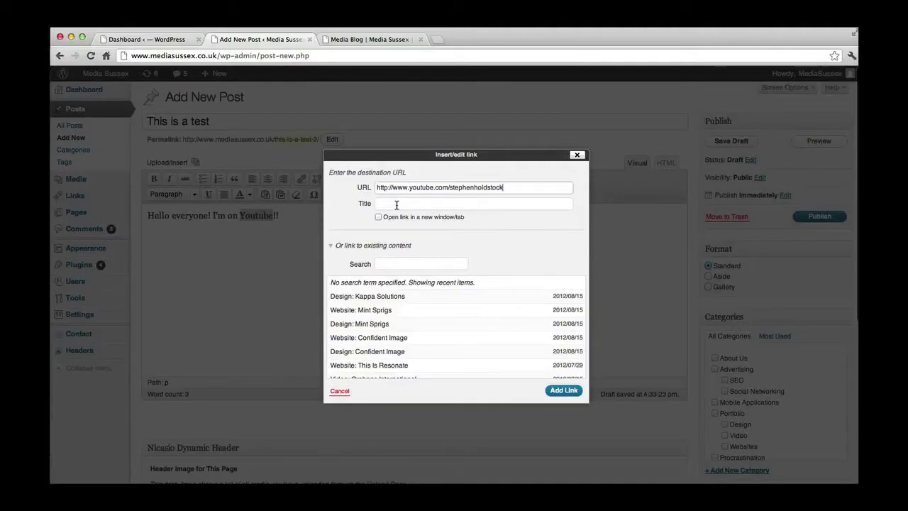
# - Title the link after the author's YouTube channel, open it in a new tab, and apply it
pyautogui.click(397, 204)
pyautogui.write('Steph')
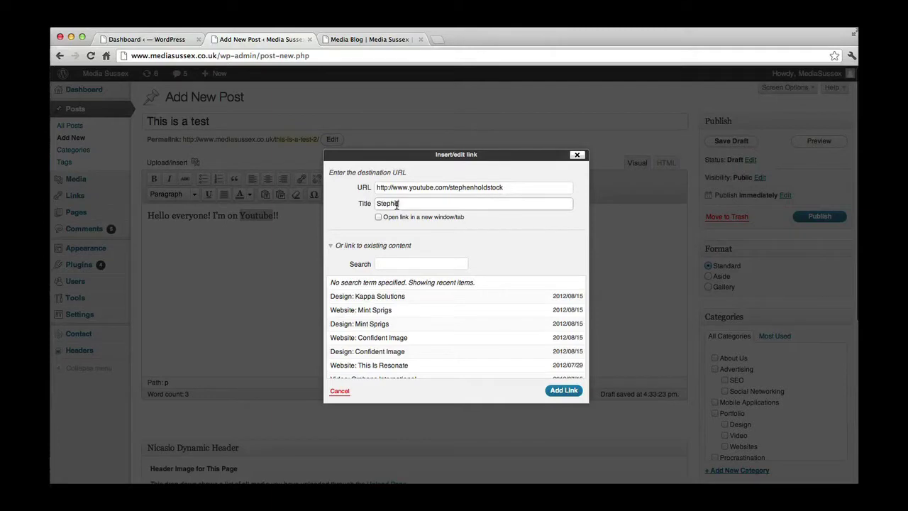
pyautogui.write("en Holdstock's Y")
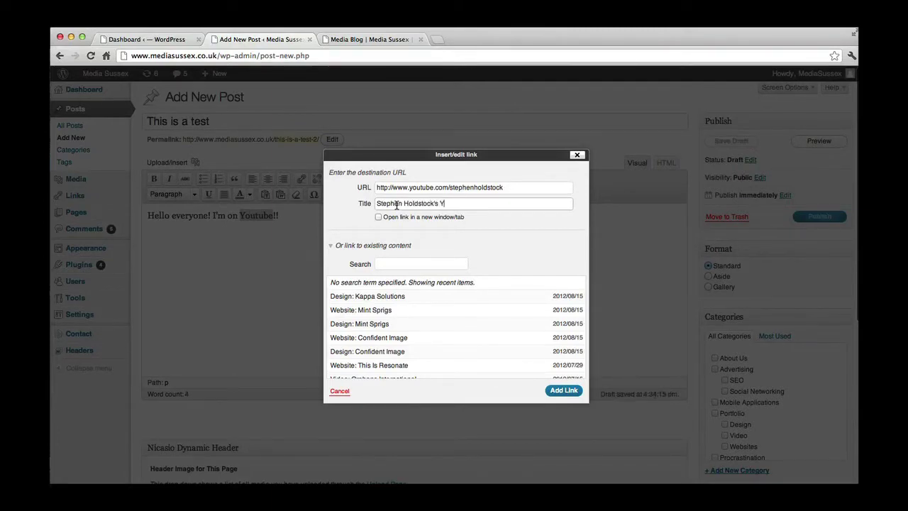
pyautogui.write('outube')
pyautogui.click(378, 217)
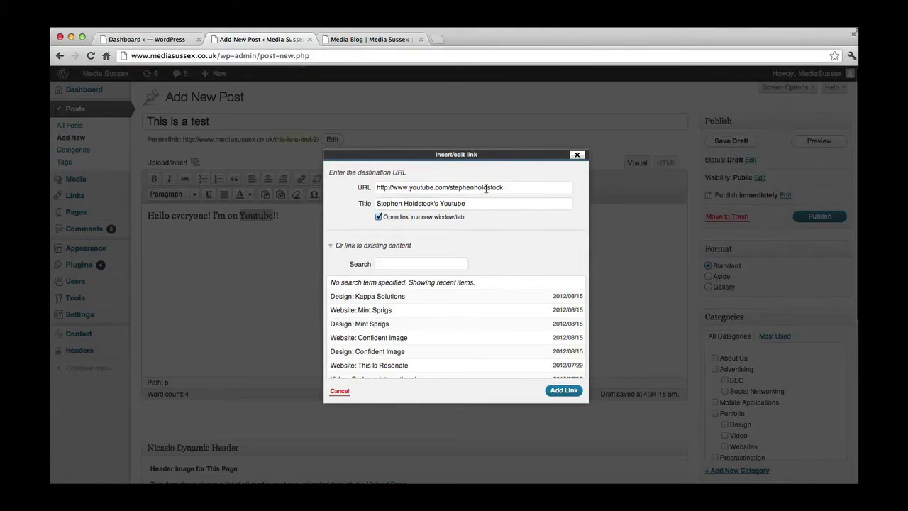
pyautogui.click(248, 55)
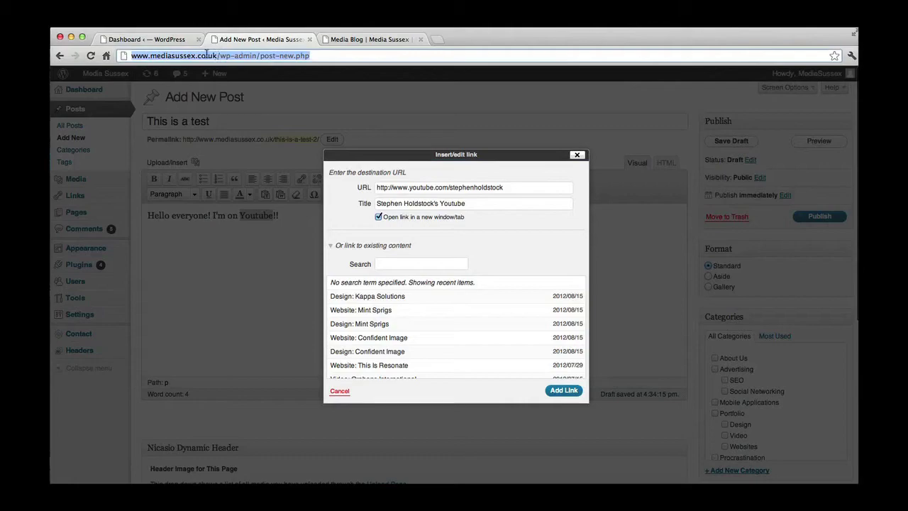
pyautogui.click(435, 189)
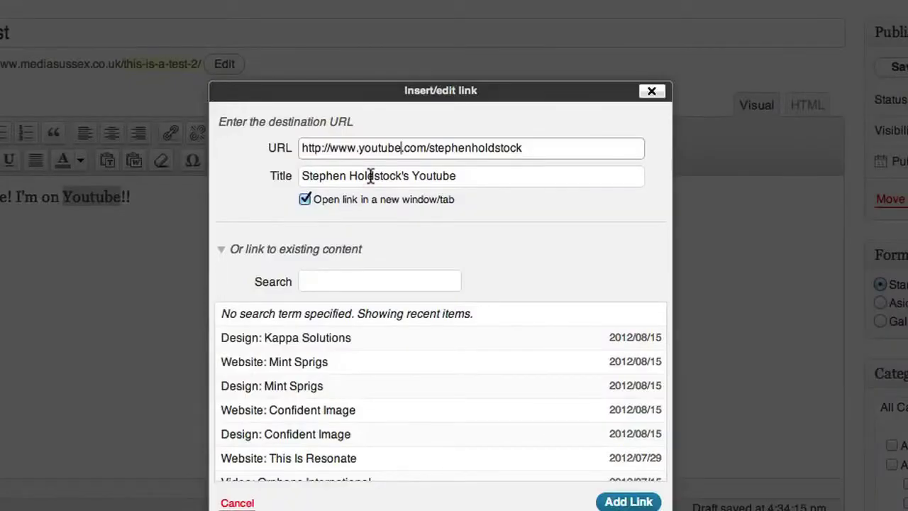
pyautogui.click(414, 204)
pyautogui.moveTo(470, 178); pyautogui.dragTo(272, 173)
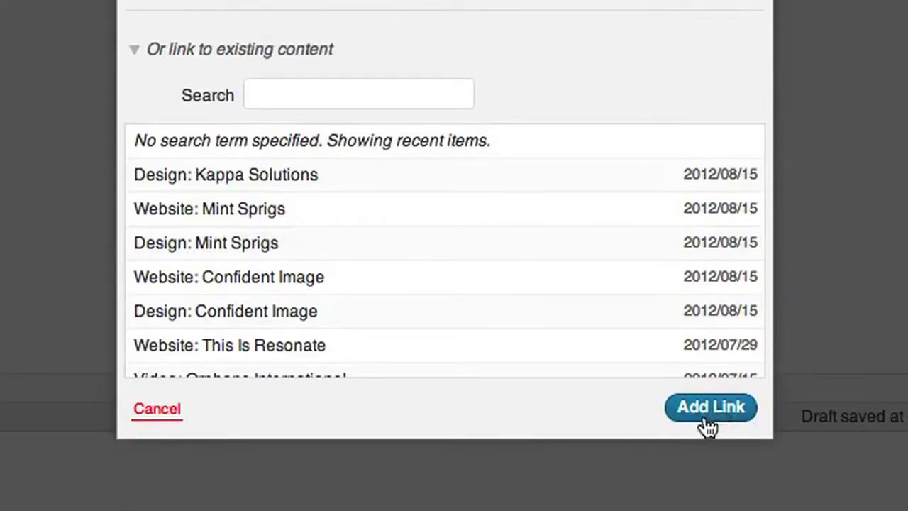
pyautogui.click(709, 407)
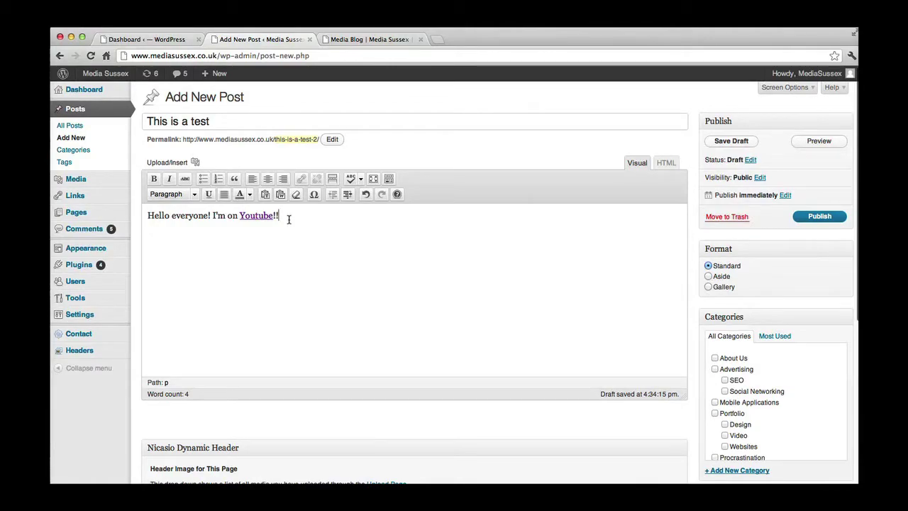
pyautogui.click(659, 166)
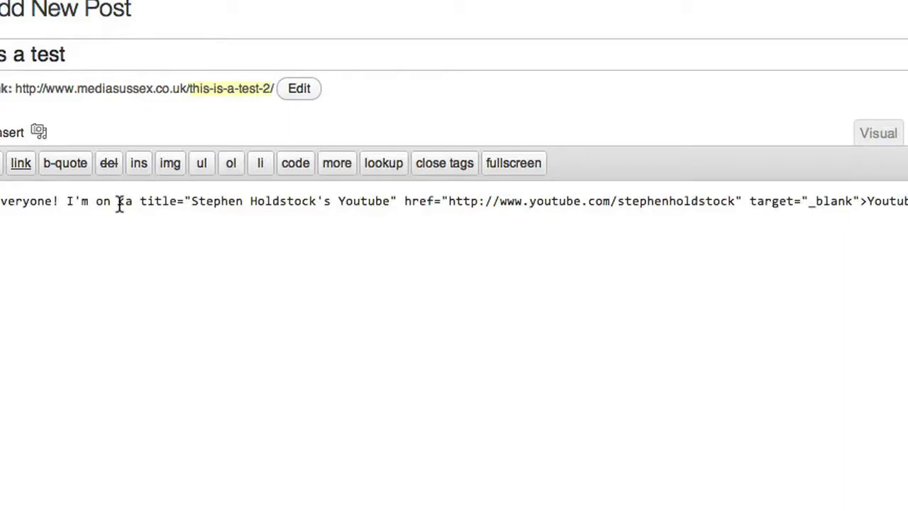
pyautogui.moveTo(238, 199); pyautogui.dragTo(534, 199)
pyautogui.moveTo(683, 200); pyautogui.dragTo(868, 202)
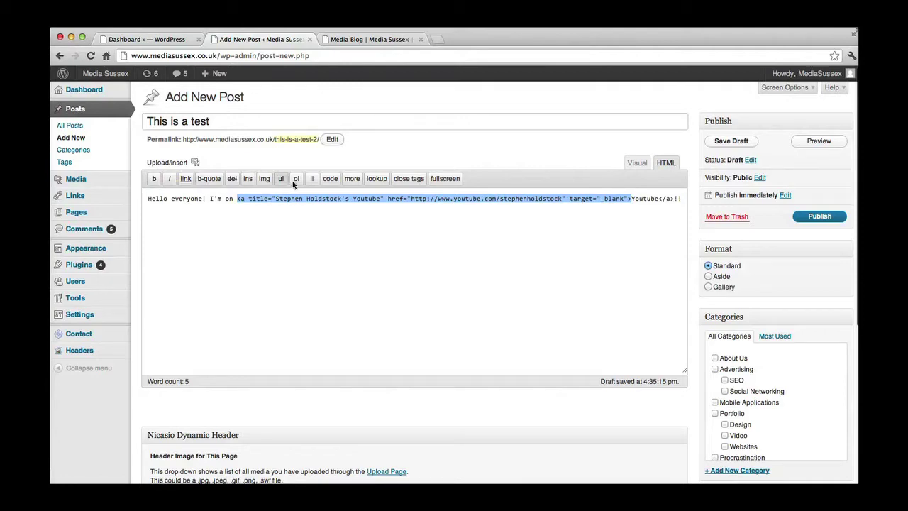
pyautogui.click(678, 198)
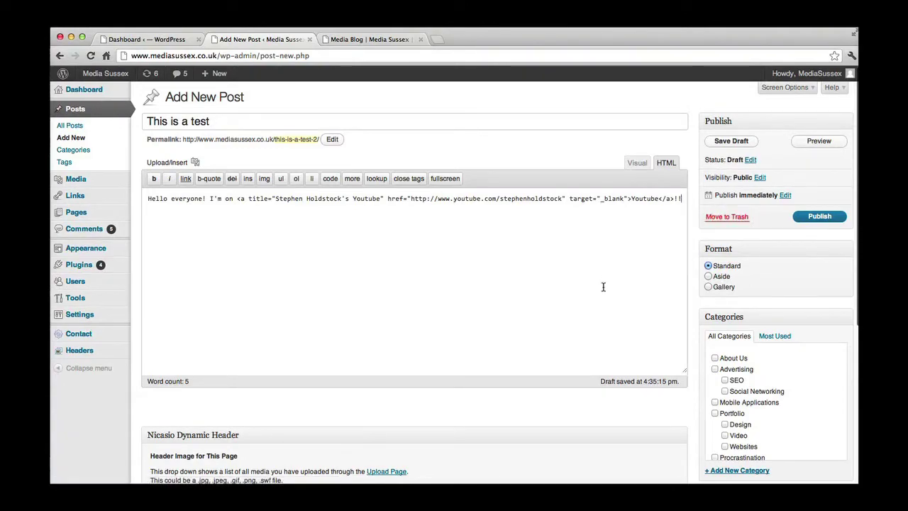
pyautogui.click(632, 170)
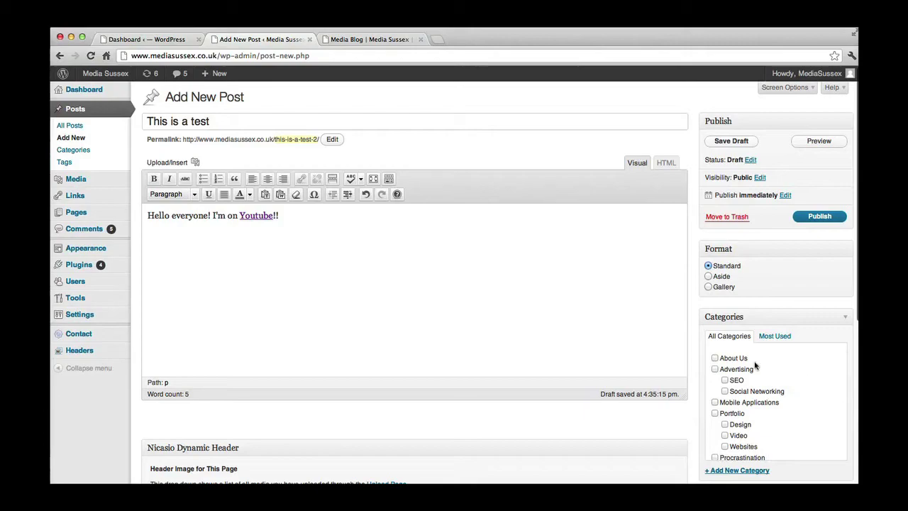
# - After a look at the live blog, create a new 'Test' category for the post
pyautogui.click(353, 40)
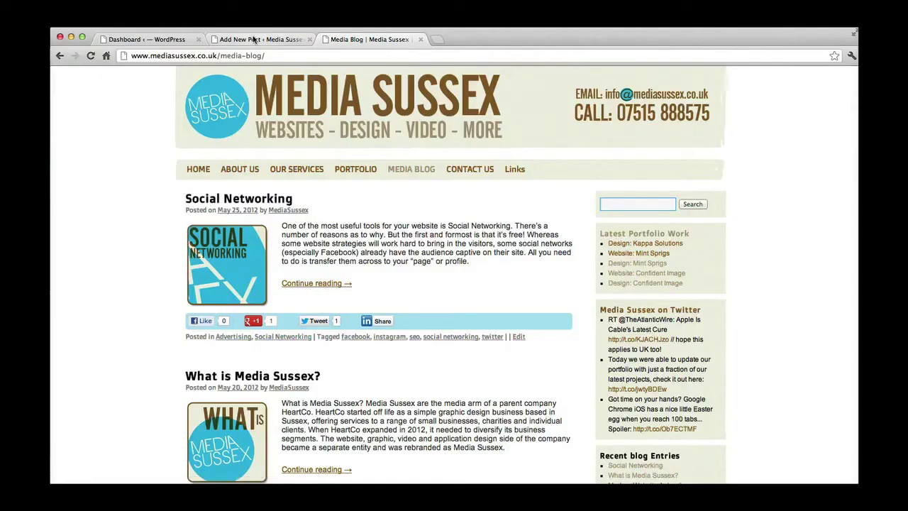
pyautogui.click(253, 40)
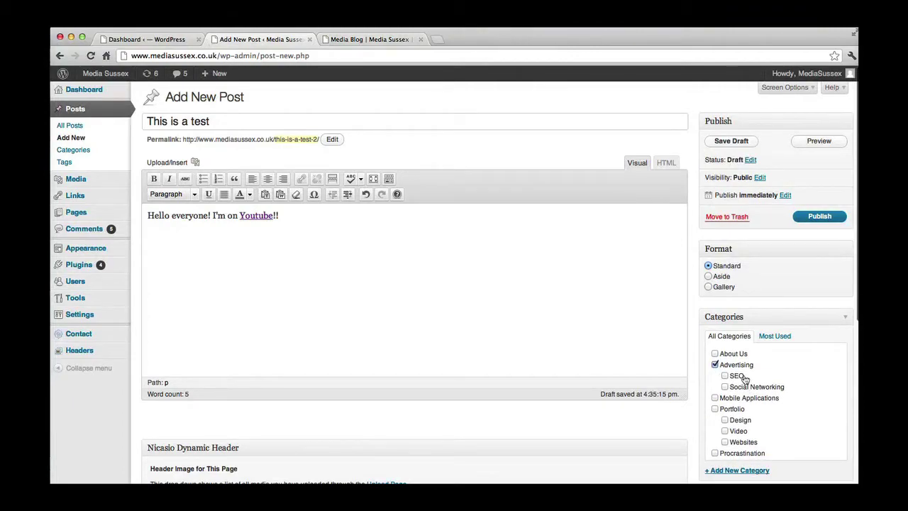
pyautogui.scroll(-1, 744, 381)
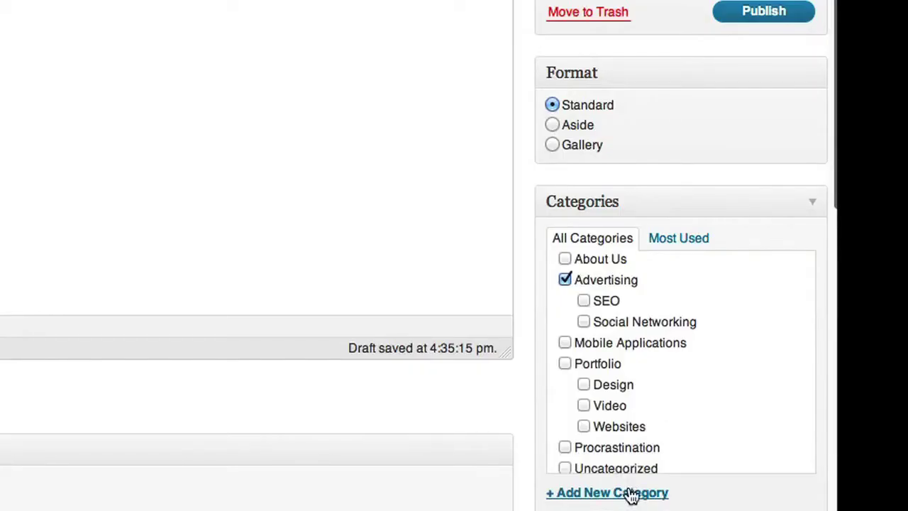
pyautogui.scroll(-3, 622, 498)
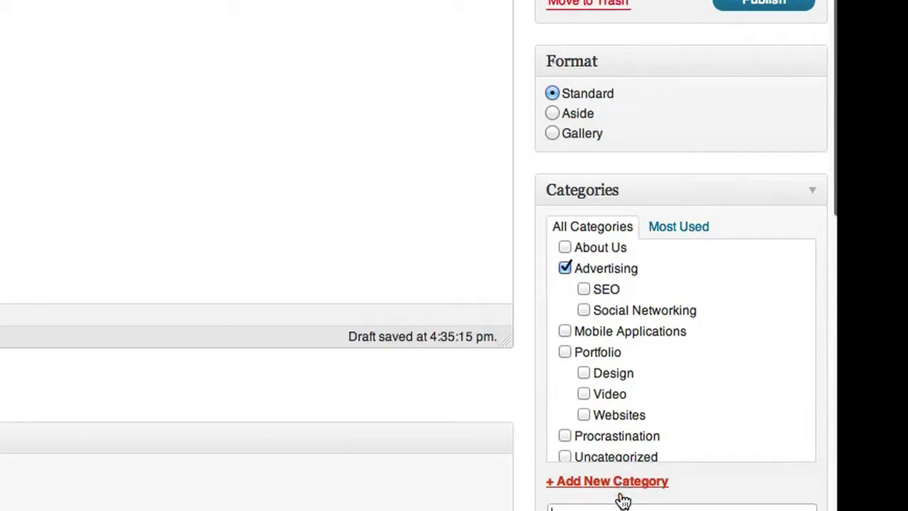
pyautogui.click(622, 497)
pyautogui.write('Test')
pyautogui.click(627, 458)
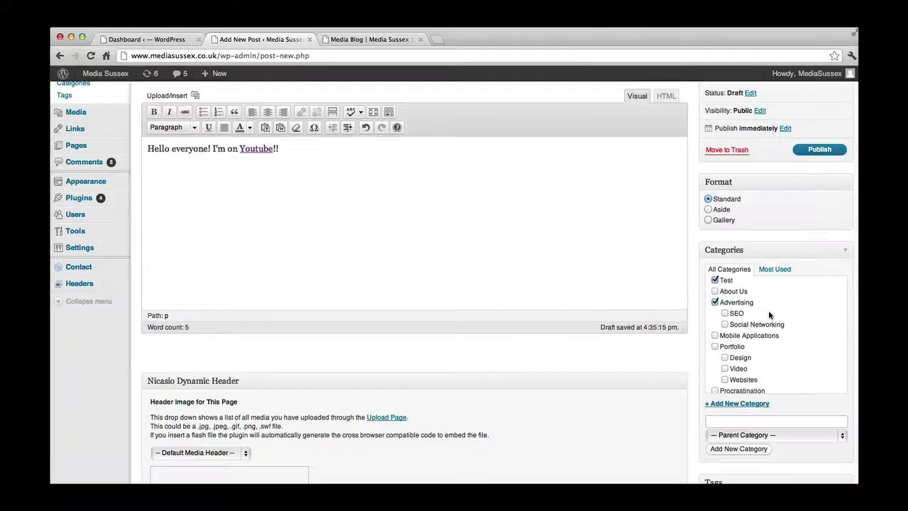
pyautogui.scroll(3, 769, 315)
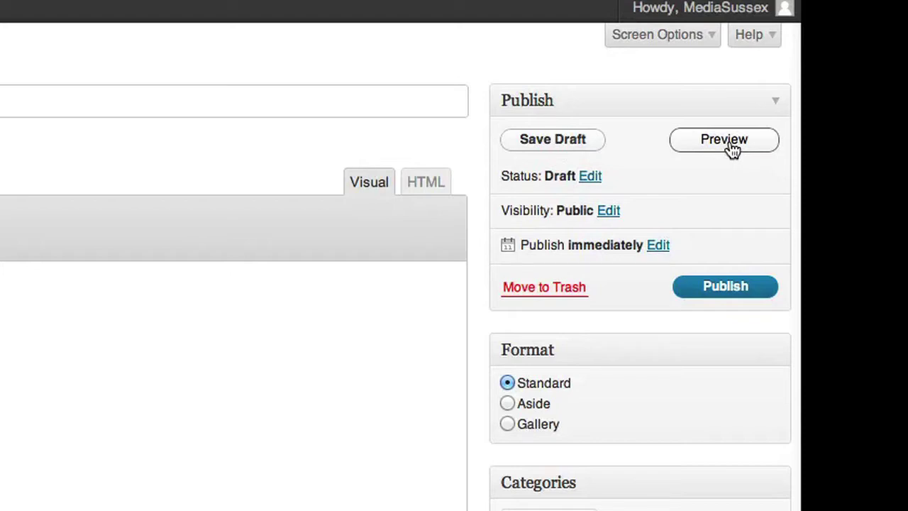
pyautogui.click(657, 247)
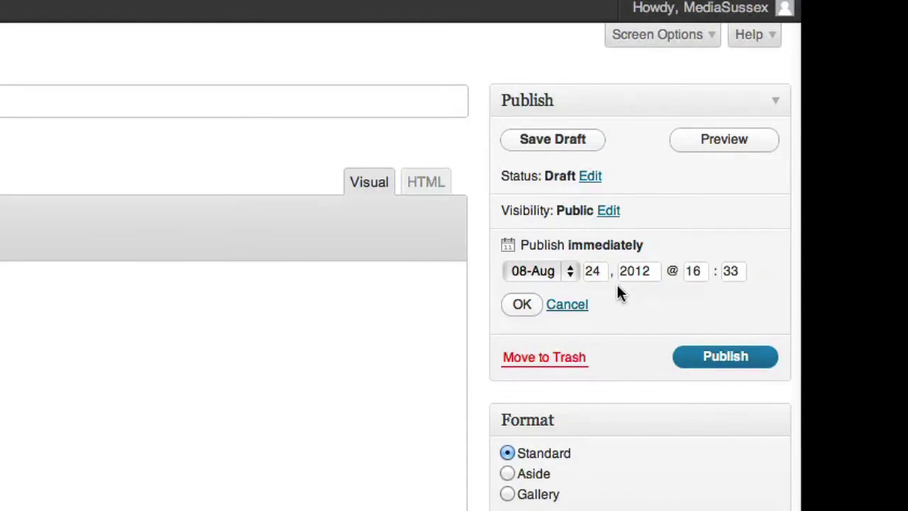
# - Publish the post and reload the live Media Blog page
pyautogui.click(522, 304)
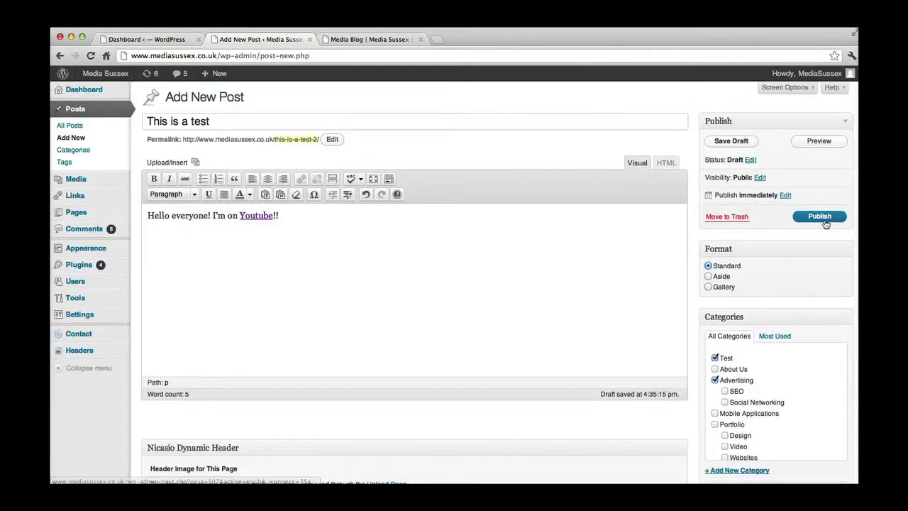
pyautogui.click(823, 217)
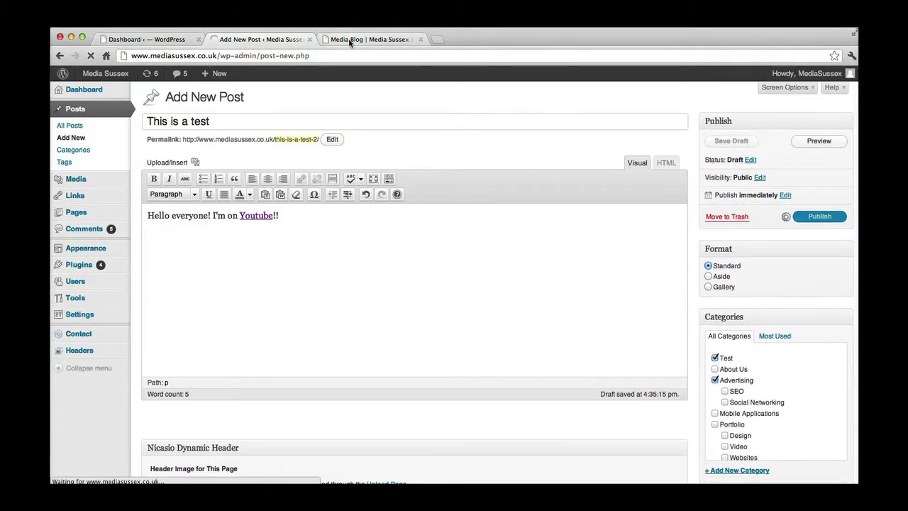
pyautogui.click(349, 40)
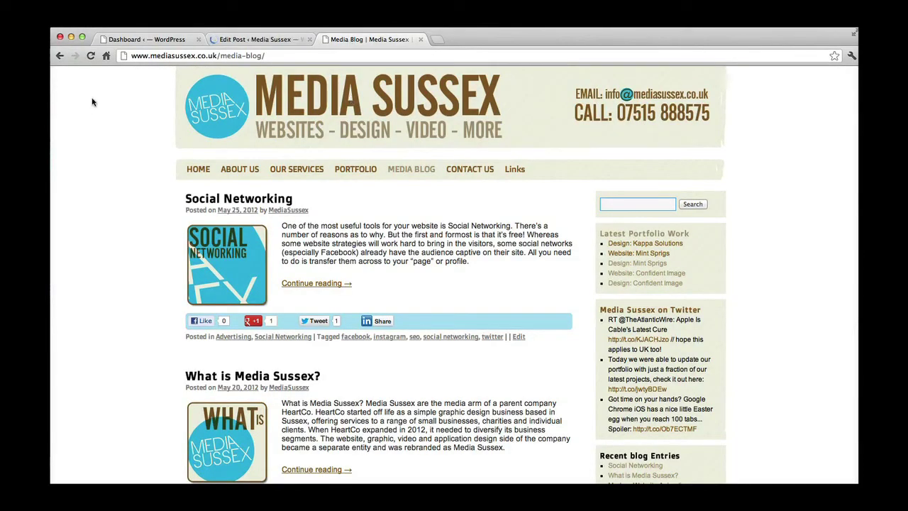
pyautogui.click(91, 55)
# - Check the new post on the blog, closing the YouTube channel it links to
pyautogui.scroll(-5, 499, 493)
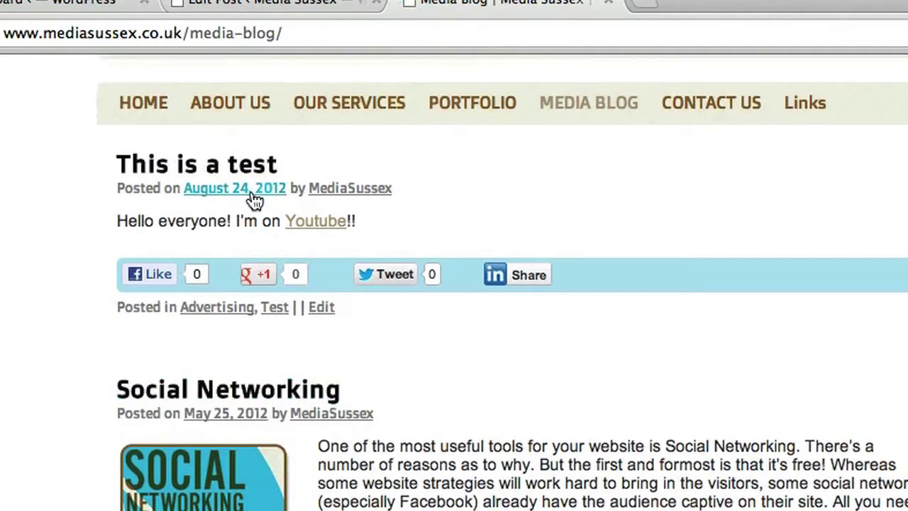
pyautogui.scroll(5, 45, 288)
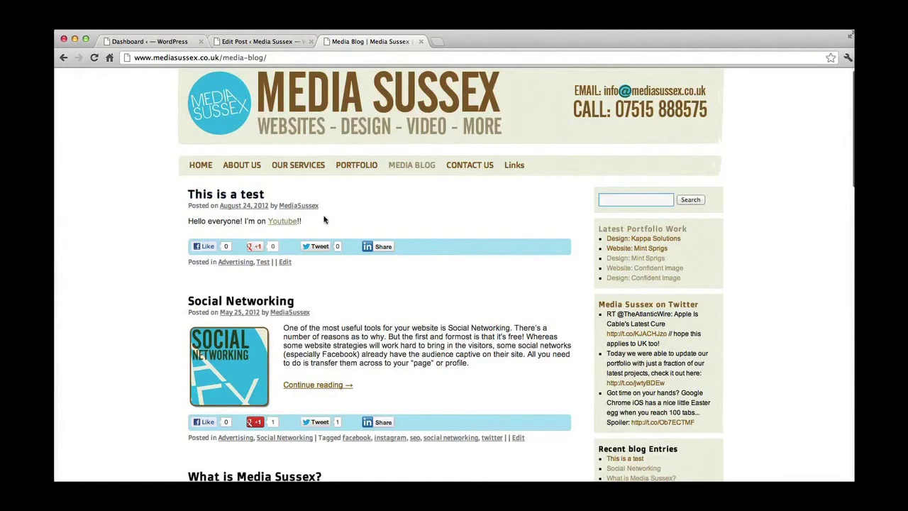
pyautogui.scroll(1, 313, 213)
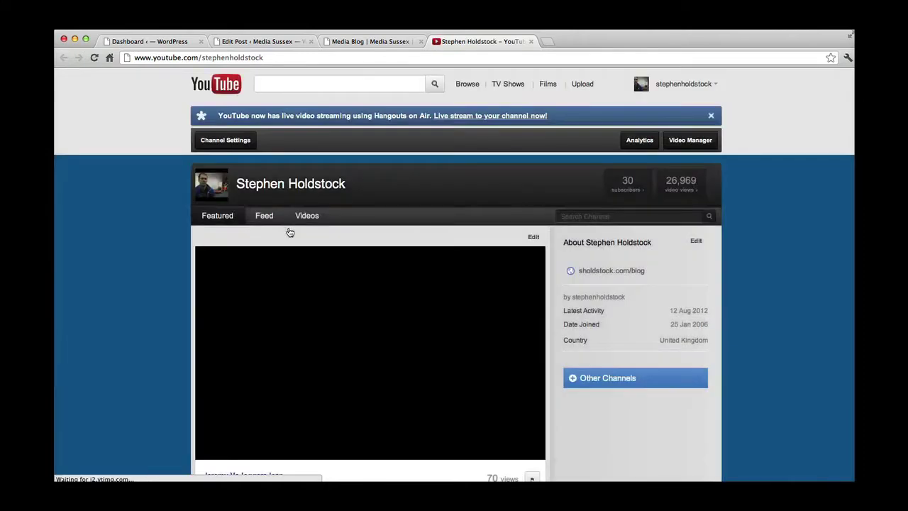
pyautogui.click(532, 42)
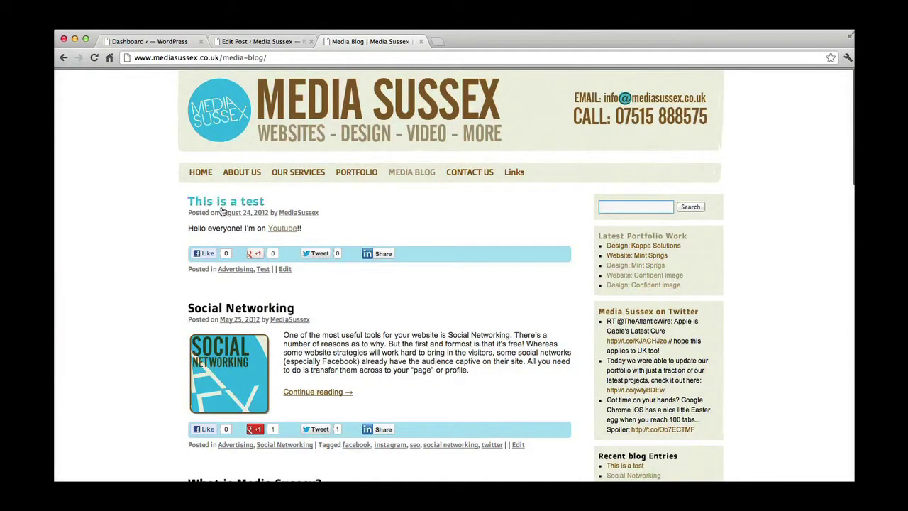
pyautogui.scroll(-2, 262, 315)
pyautogui.scroll(-3, 262, 315)
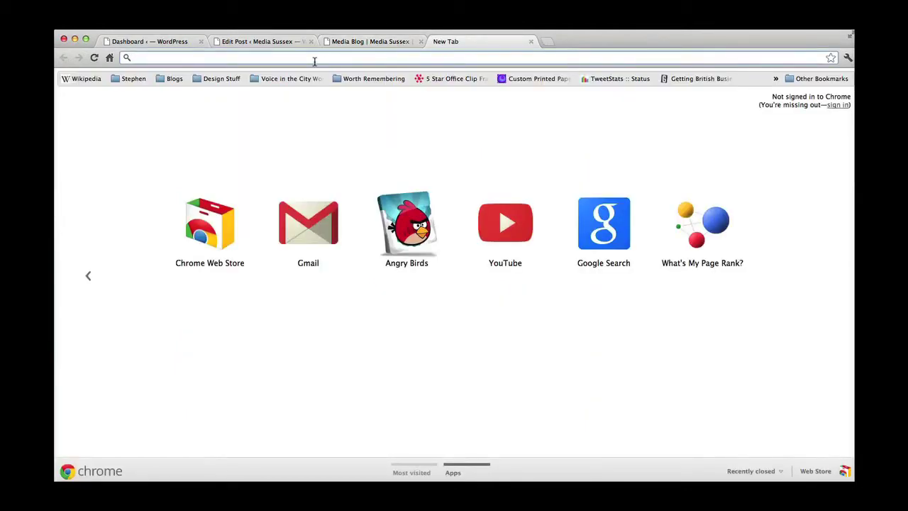
# - Save the second Google Images result for the author's name to the Desktop, then close it
pyautogui.write('stephen holdstock')
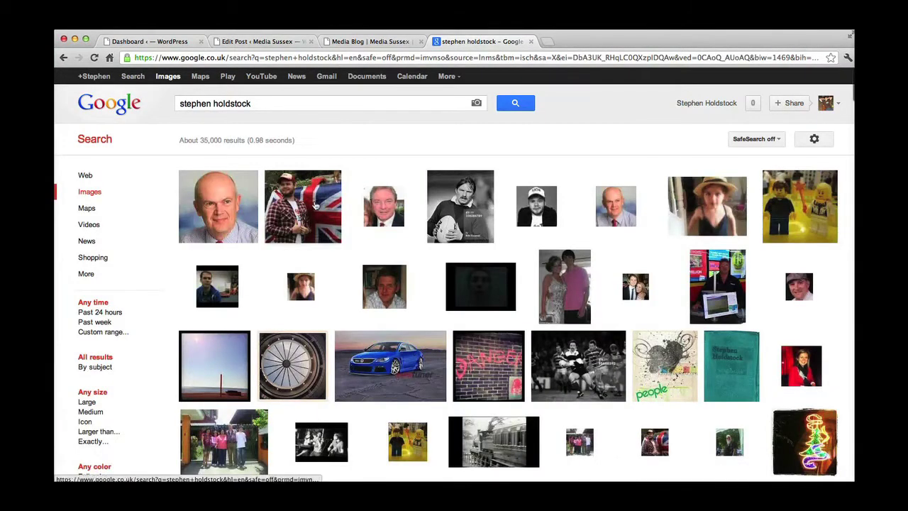
pyautogui.click(315, 205)
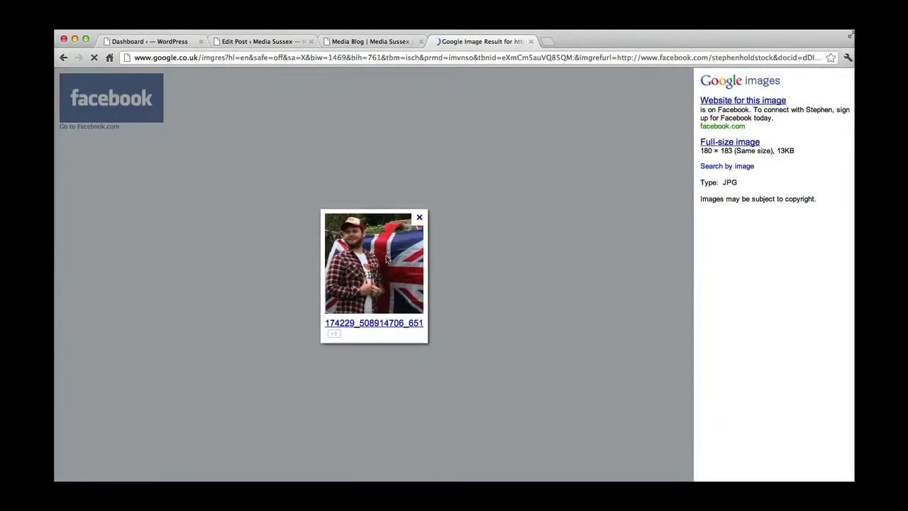
pyautogui.rightClick(386, 249)
pyautogui.click(414, 263)
pyautogui.click(335, 143)
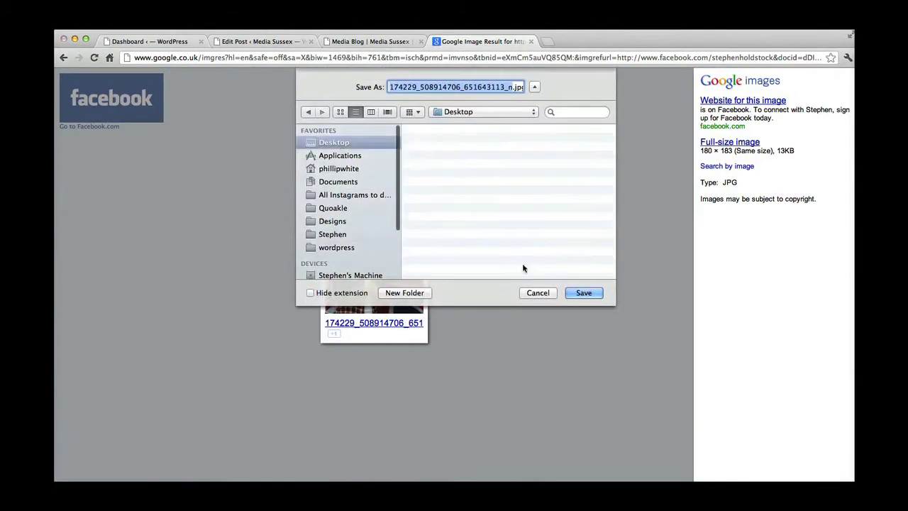
pyautogui.click(596, 300)
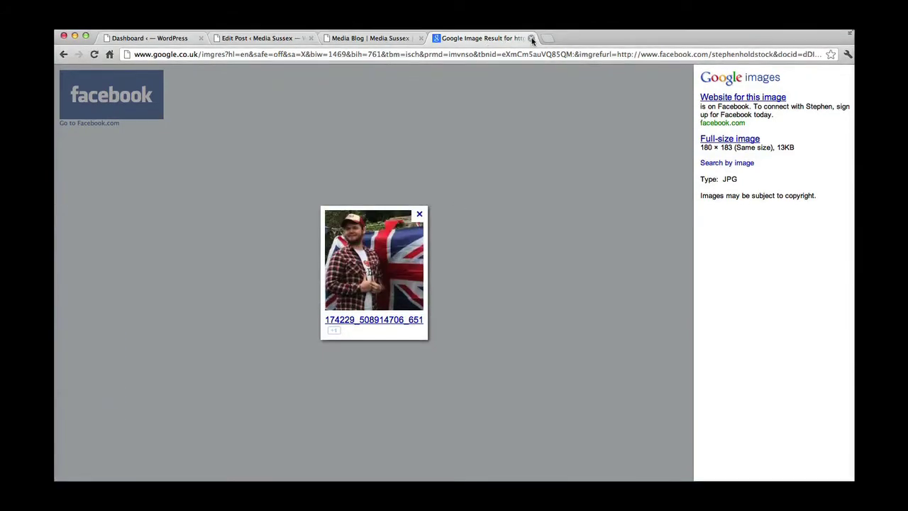
pyautogui.click(532, 39)
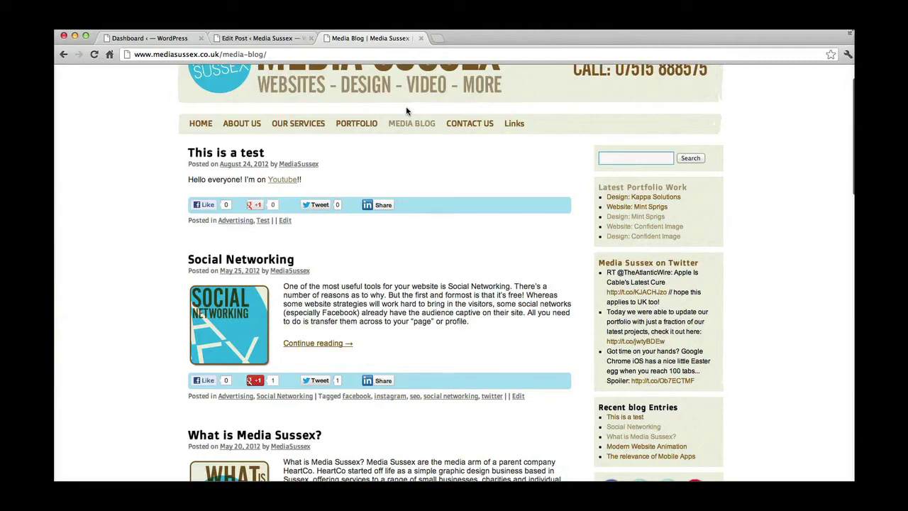
# - Open the published 'This is a test' post from All Posts and launch Add Media
pyautogui.click(248, 39)
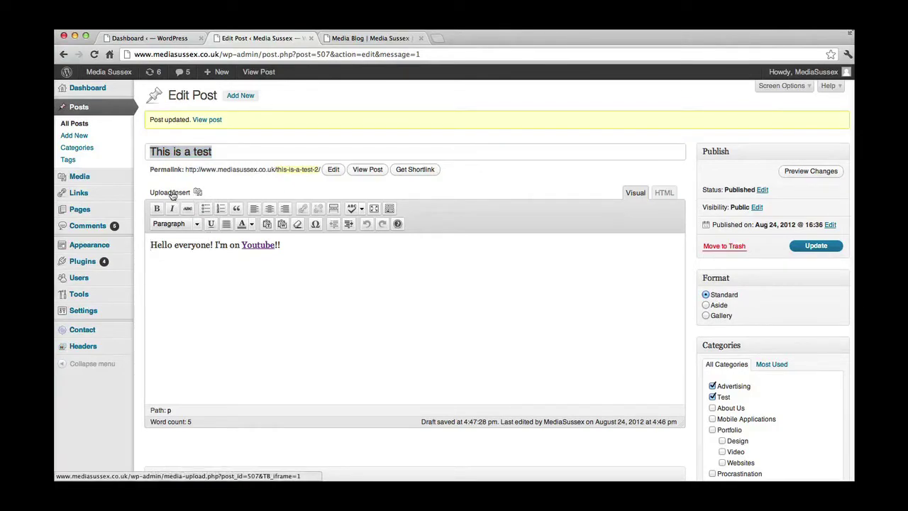
pyautogui.click(151, 39)
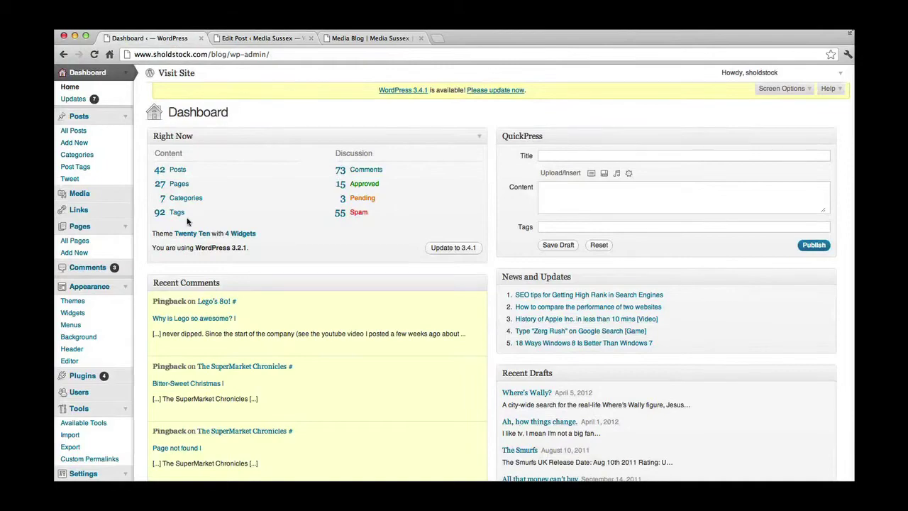
pyautogui.click(86, 134)
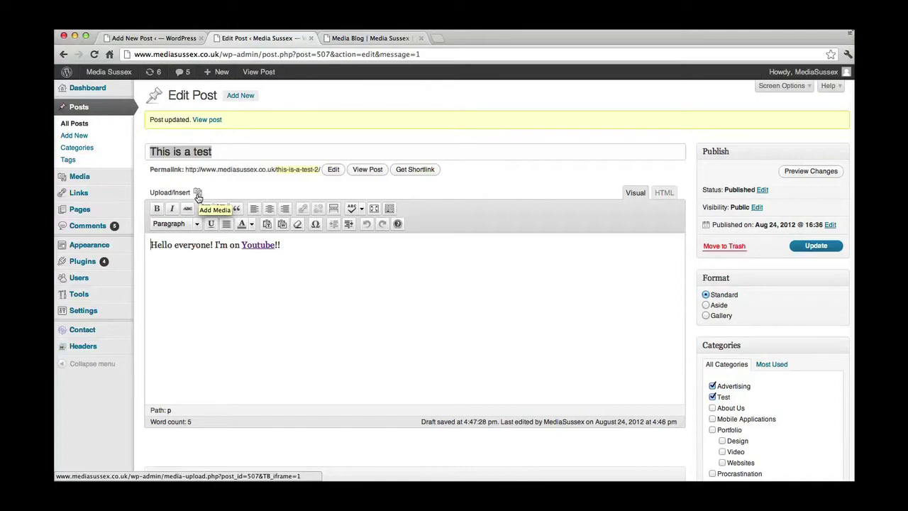
pyautogui.click(198, 194)
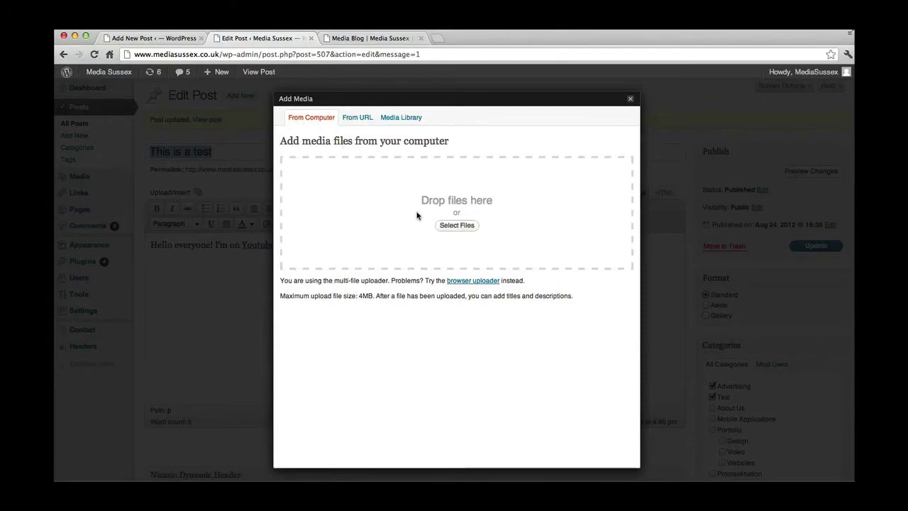
# - Upload 174229_508914706_651643113_n.jpg from the Desktop to the post
pyautogui.click(463, 226)
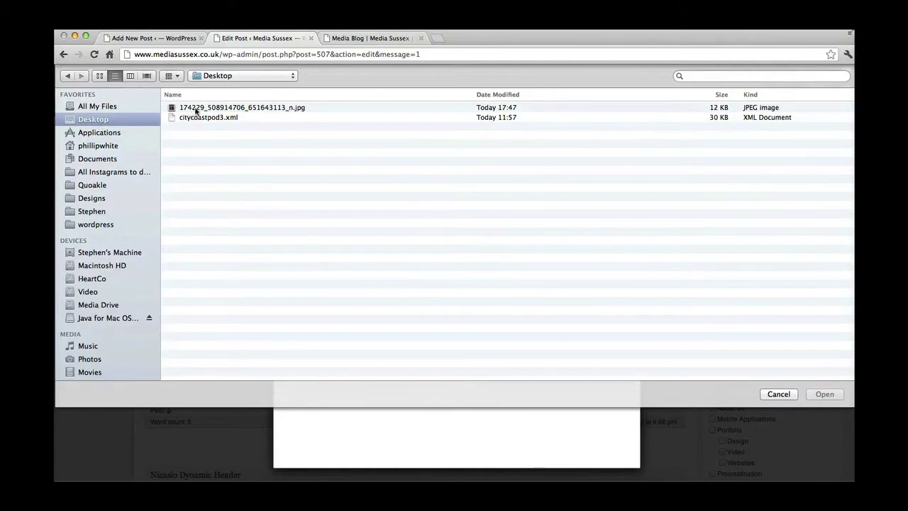
pyautogui.click(246, 108)
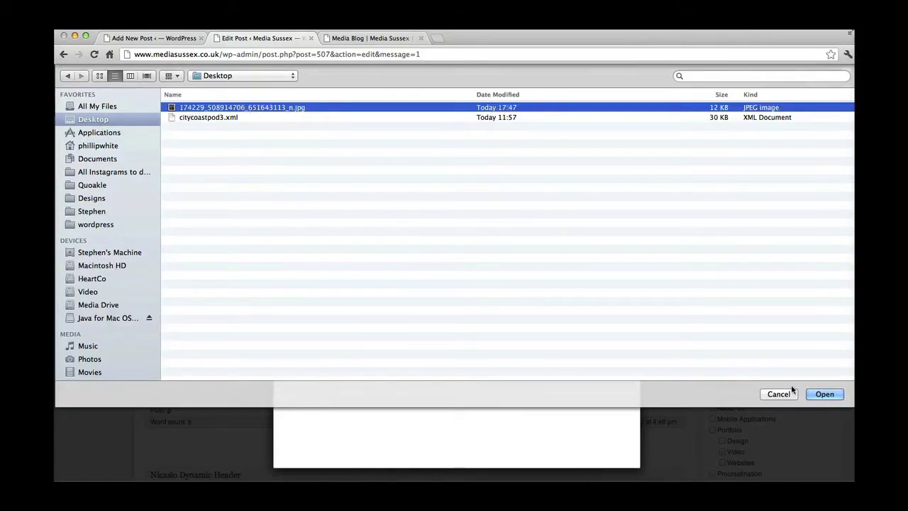
pyautogui.click(823, 395)
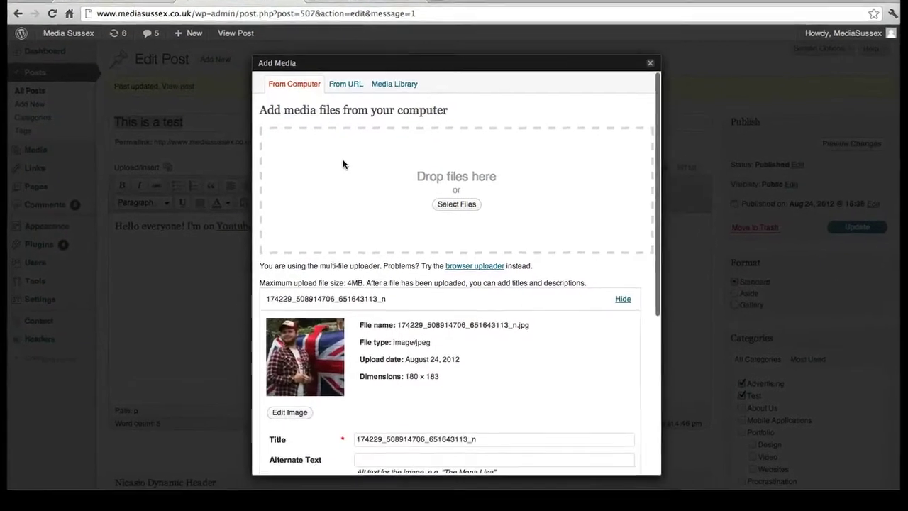
pyautogui.scroll(-5, 352, 186)
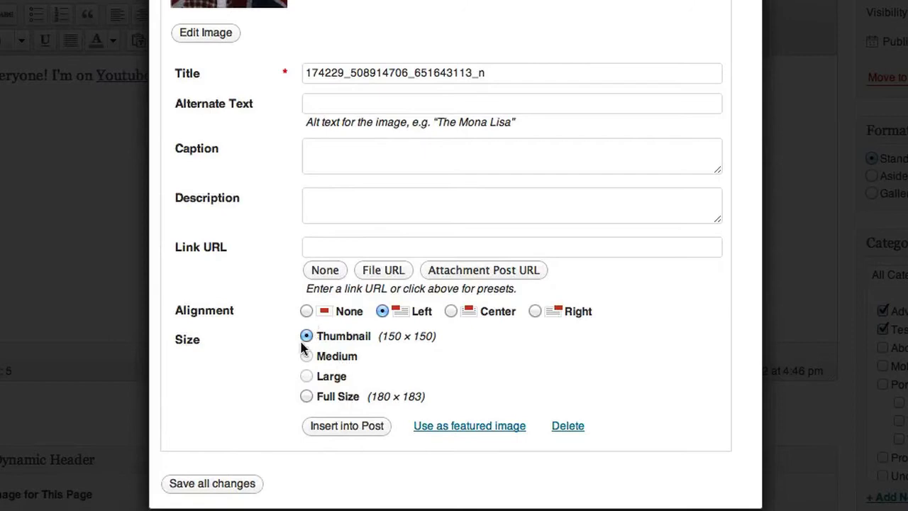
pyautogui.click(307, 398)
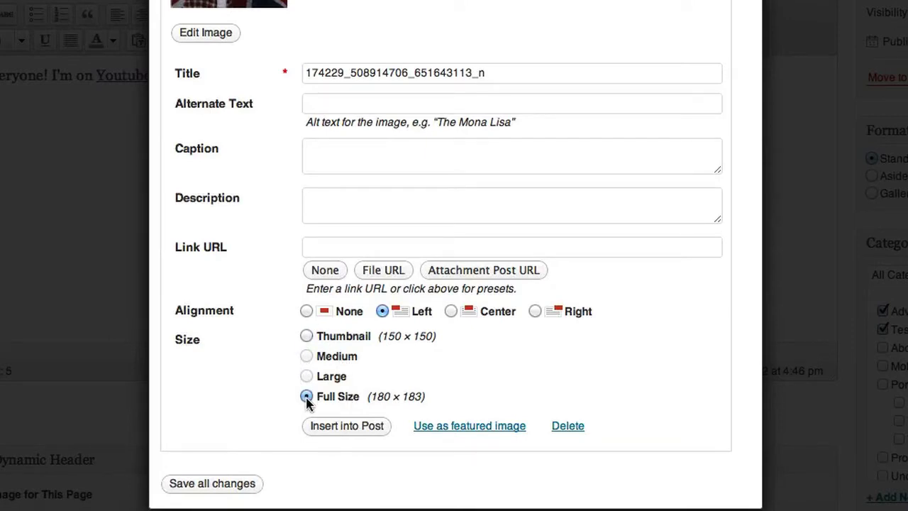
pyautogui.click(306, 339)
pyautogui.scroll(5, 428, 376)
pyautogui.scroll(-3, 429, 372)
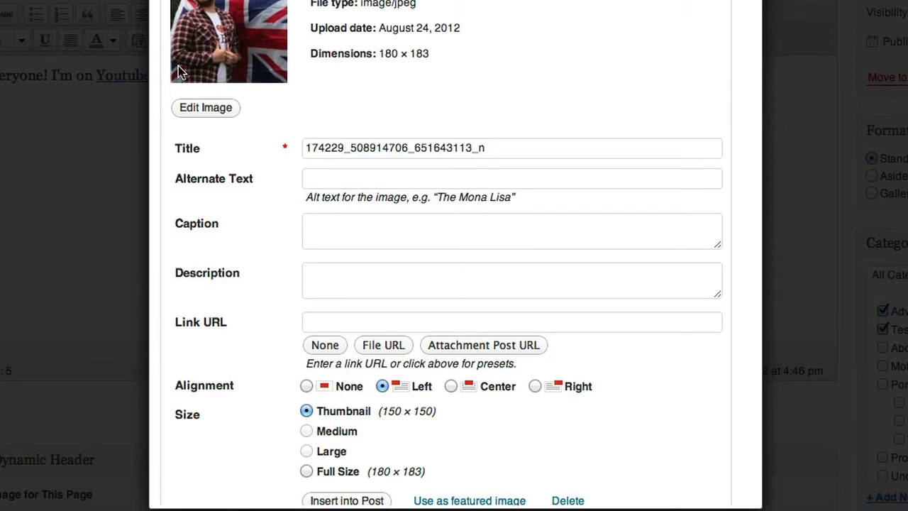
pyautogui.scroll(-2, 401, 432)
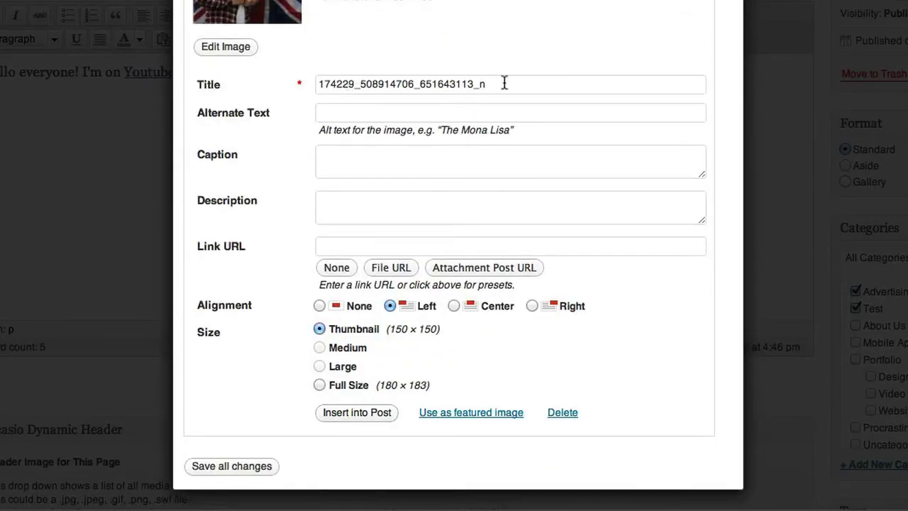
# - Title the photo 'me' and caption it 'This is how patriotic I am'
pyautogui.moveTo(503, 83); pyautogui.dragTo(283, 78)
pyautogui.write('me')
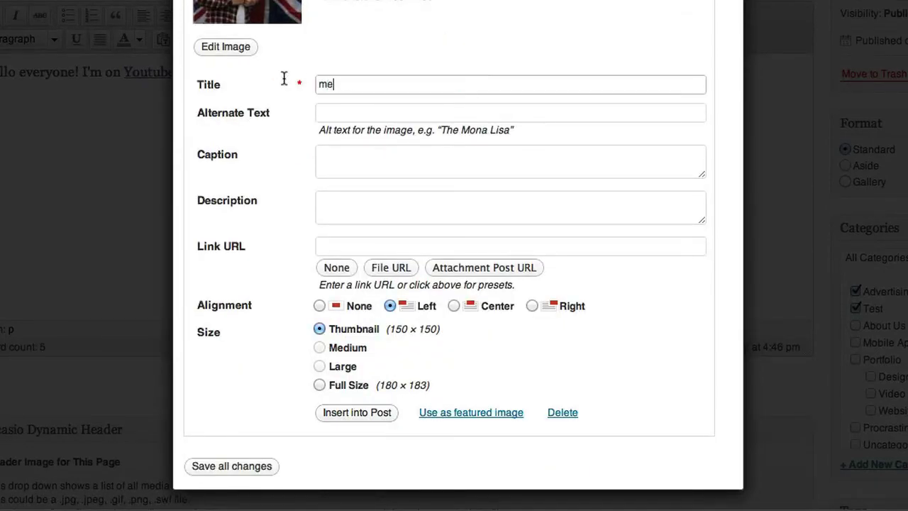
pyautogui.click(348, 161)
pyautogui.write('This is')
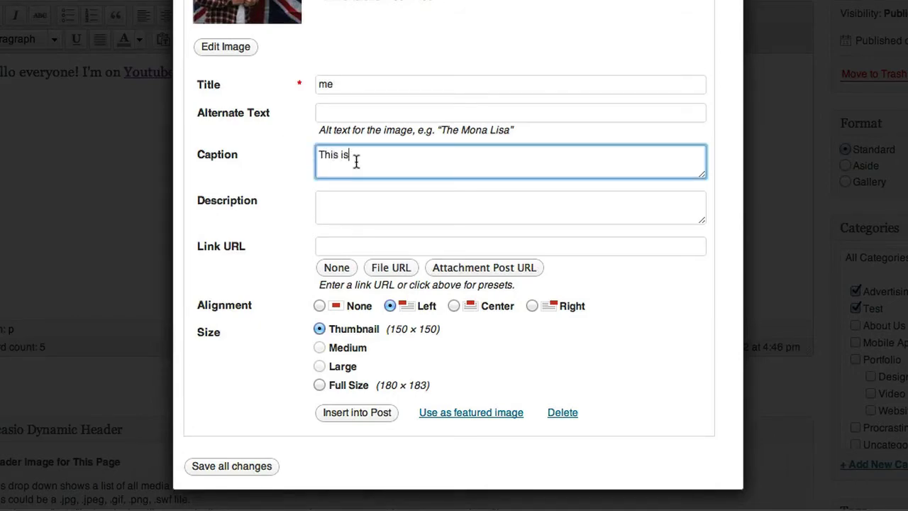
pyautogui.write(' how patriotic I am!')
# - Set the photo's Link URL to None
pyautogui.click(360, 239)
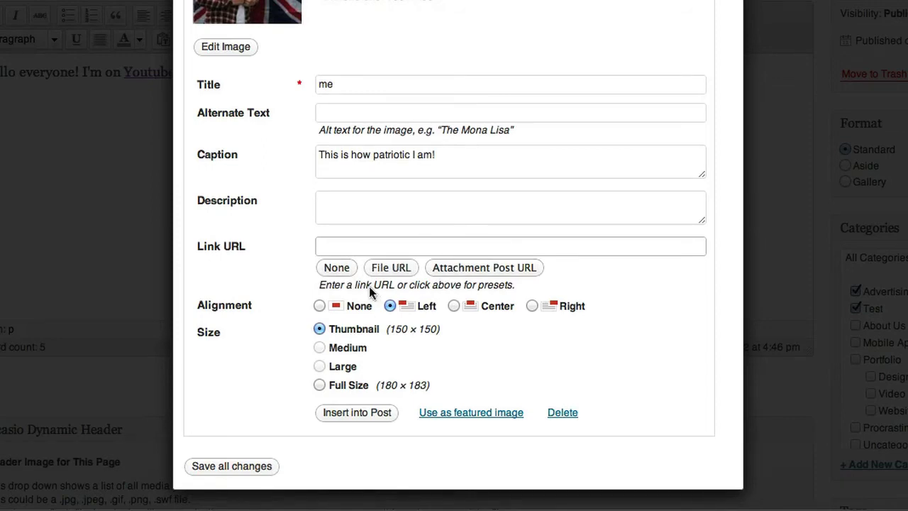
pyautogui.click(332, 273)
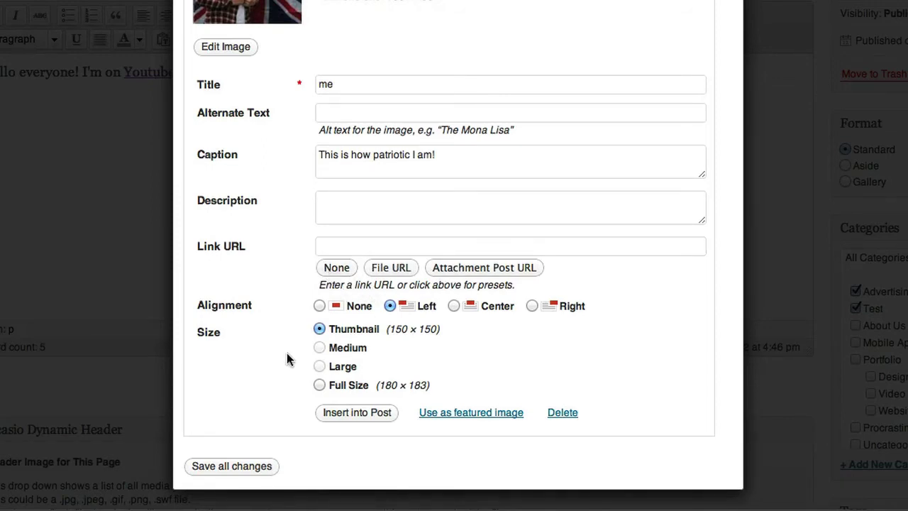
pyautogui.click(389, 271)
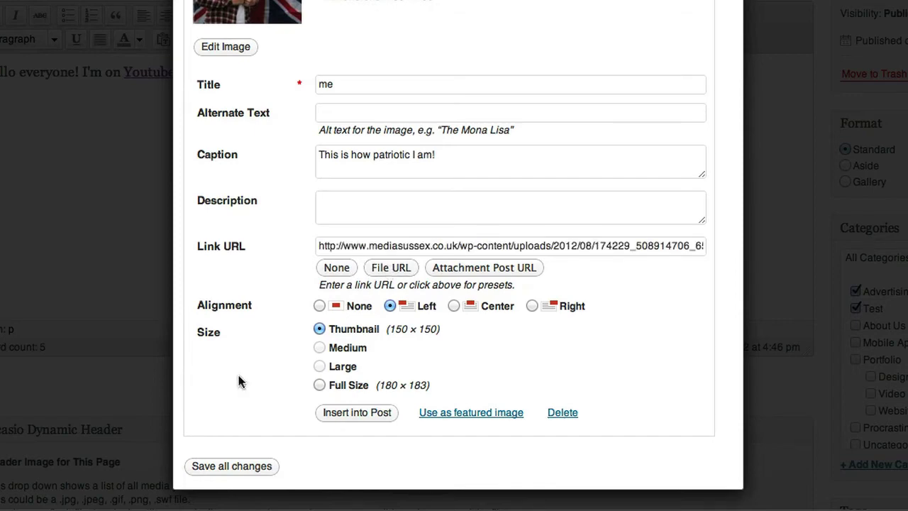
pyautogui.click(337, 268)
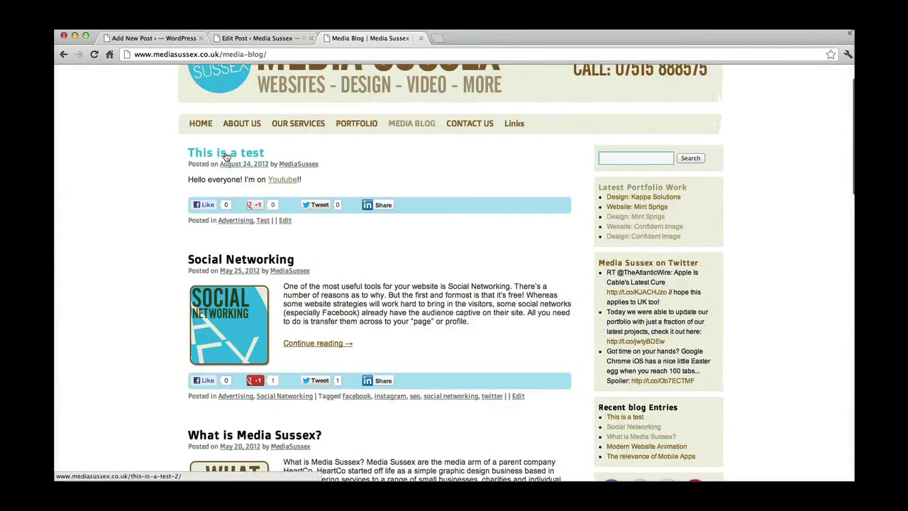
# - Copy the live 'This is a test' post's web address from the address bar
pyautogui.click(227, 153)
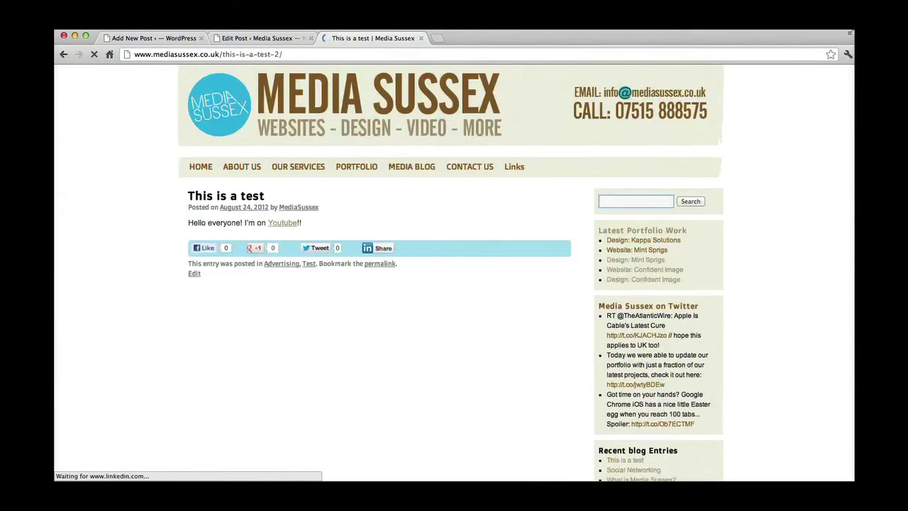
pyautogui.tripleClick(175, 54)
pyautogui.rightClick(174, 54)
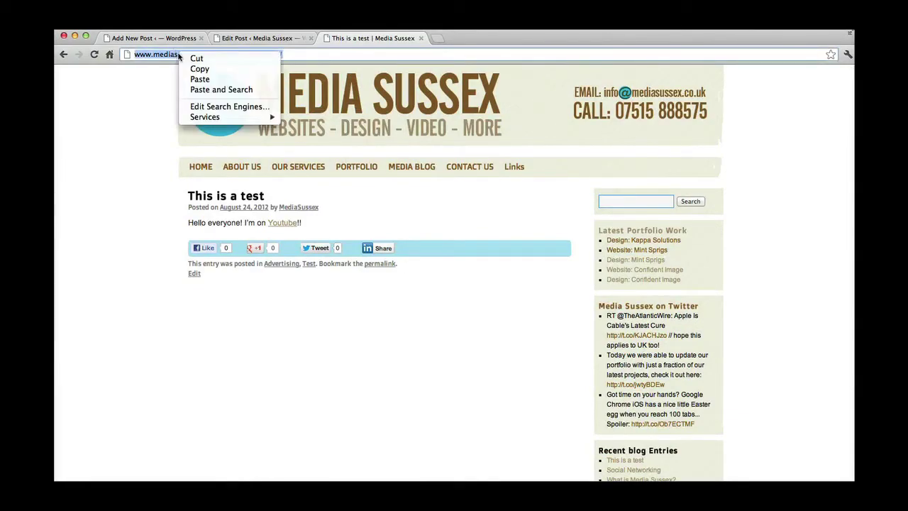
pyautogui.click(197, 69)
# - Paste the post's address as the photo's Link URL and insert the captioned photo
pyautogui.click(258, 40)
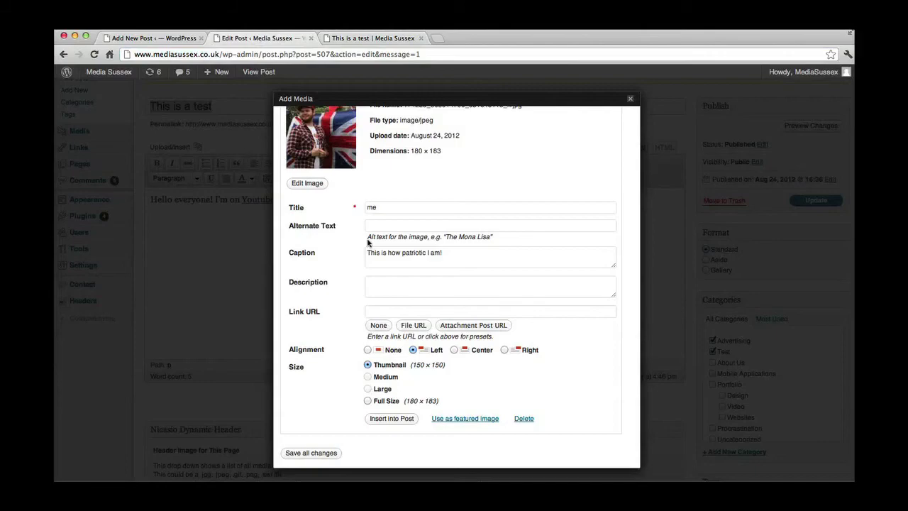
pyautogui.click(440, 312)
pyautogui.press('super+v')
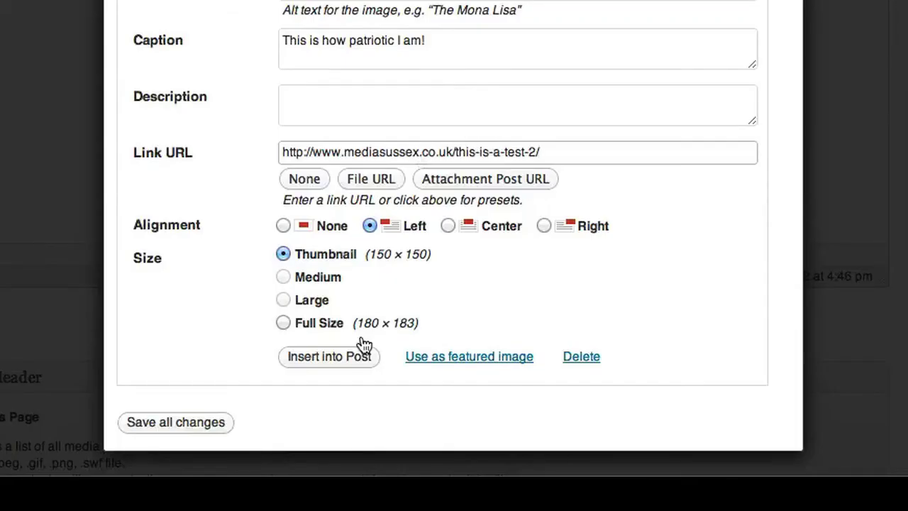
pyautogui.click(396, 420)
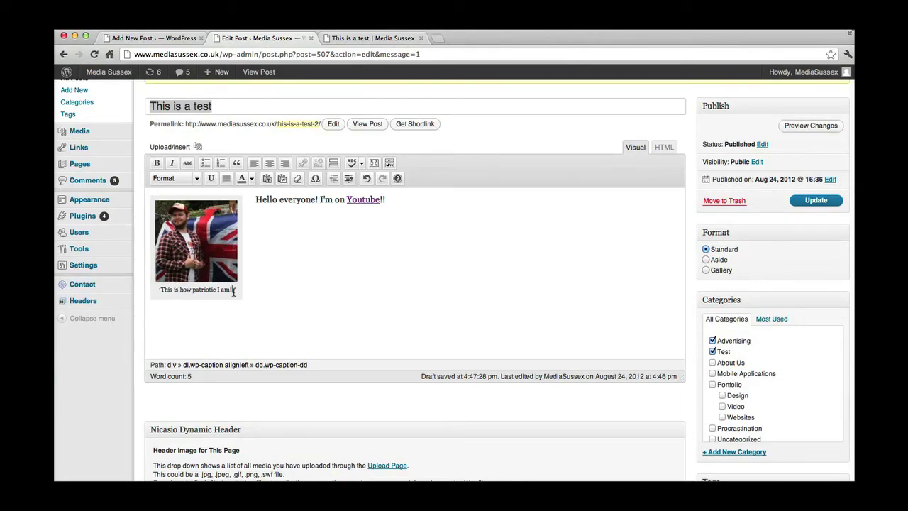
# - Update the published 'This is a test' post to save the captioned photo
pyautogui.click(808, 202)
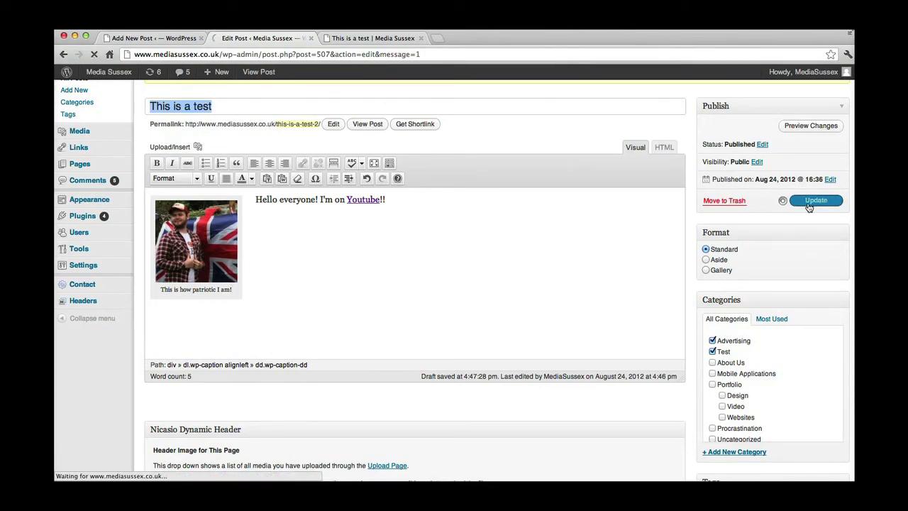
# - Browse the Media Blog post list to check 'This is a test' with its left-aligned captioned photo
pyautogui.click(358, 38)
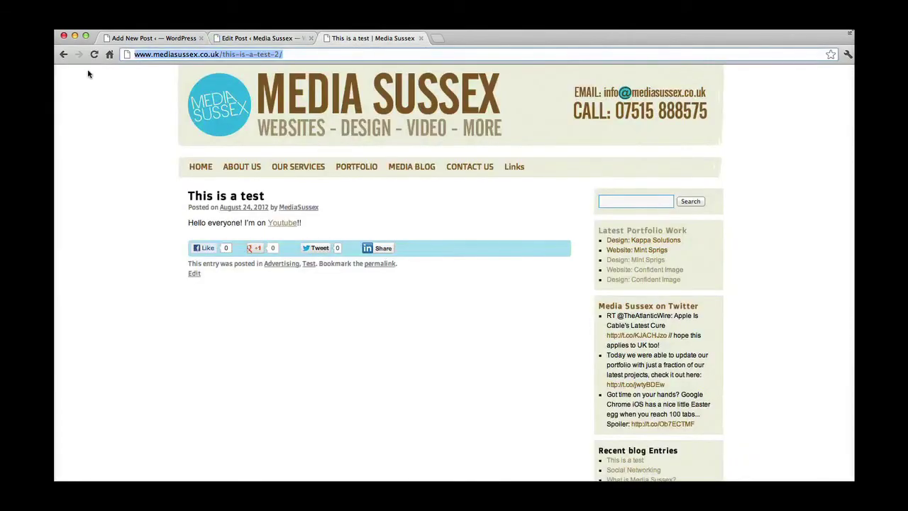
pyautogui.click(419, 167)
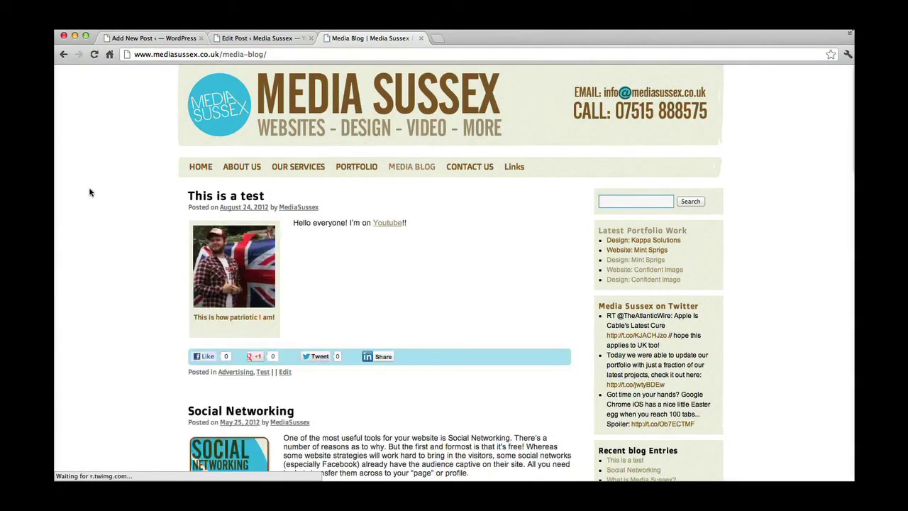
pyautogui.scroll(-1, 90, 191)
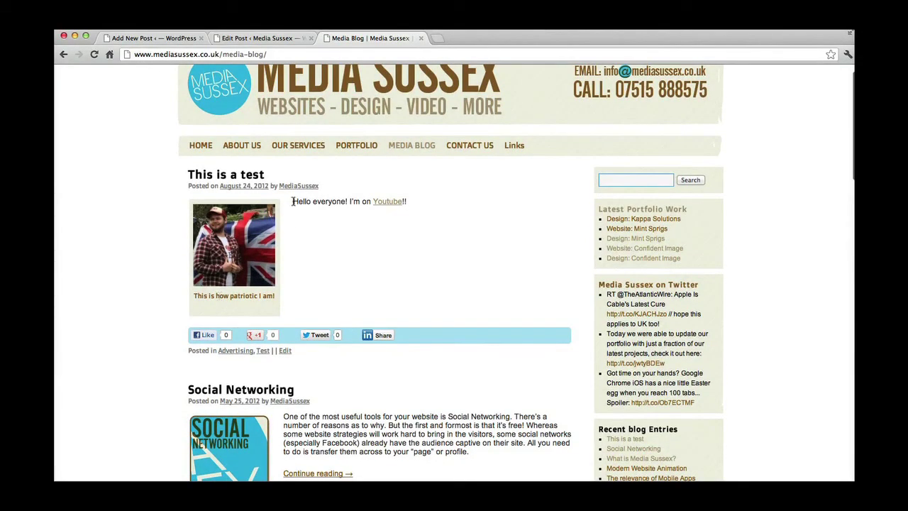
pyautogui.moveTo(293, 202); pyautogui.dragTo(425, 204)
pyautogui.click(444, 202)
pyautogui.scroll(-3, 345, 265)
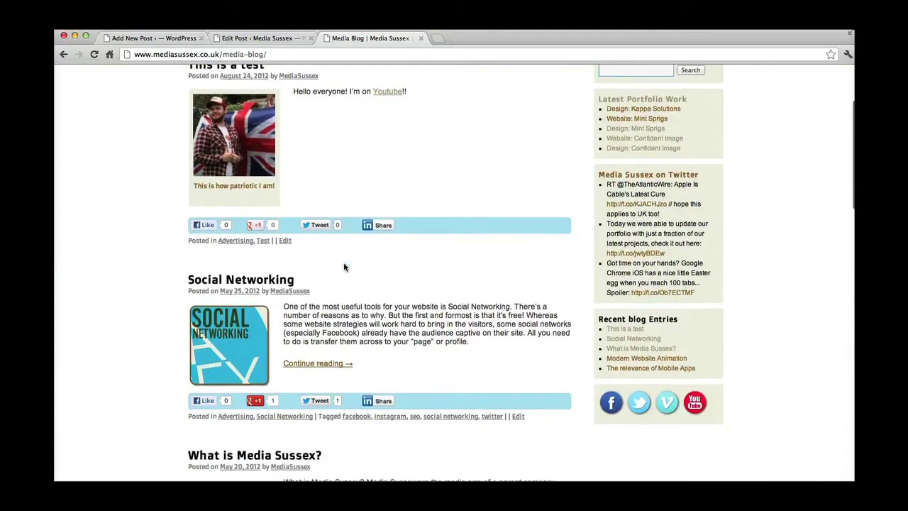
pyautogui.scroll(5, 344, 262)
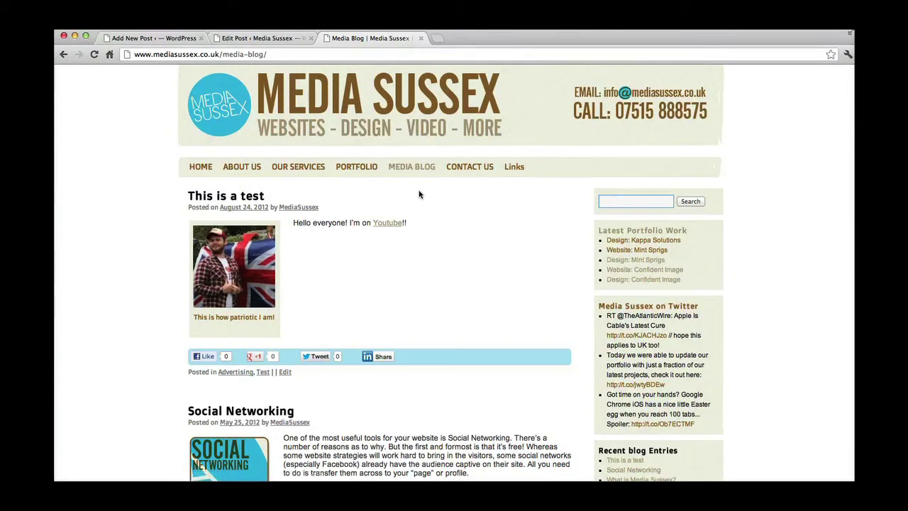
pyautogui.scroll(-1, 448, 210)
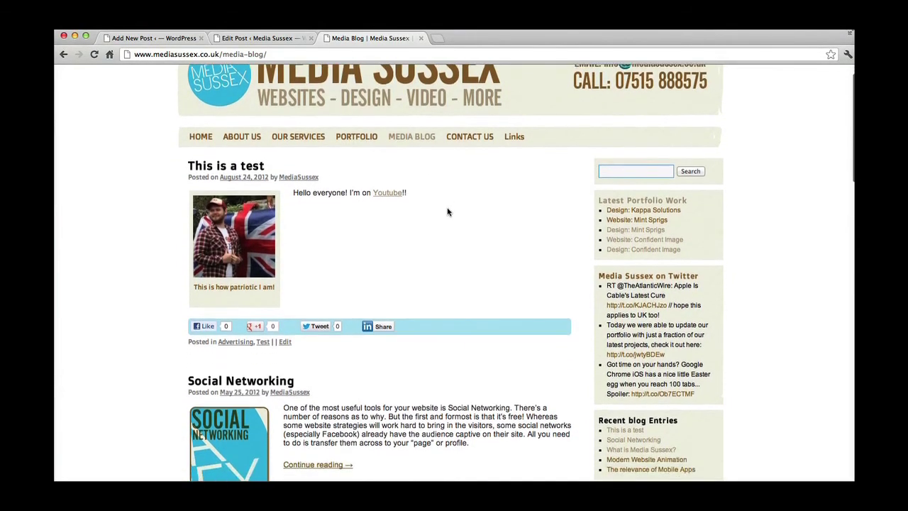
pyautogui.scroll(-4, 687, 223)
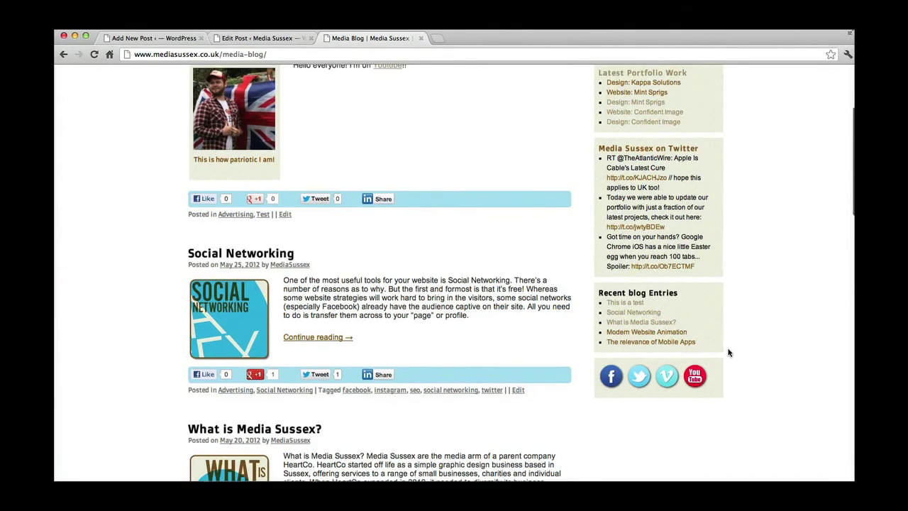
pyautogui.scroll(5, 729, 351)
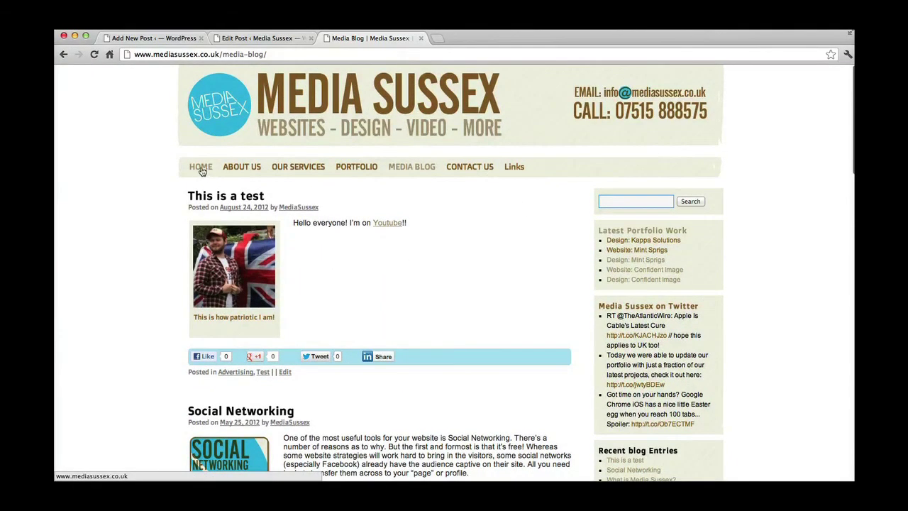